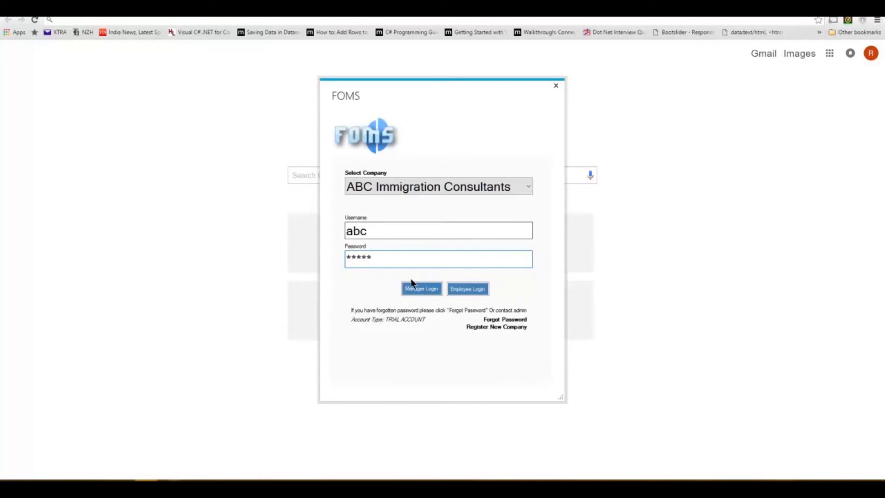
Step: Sign in as manager to reach the ABC Immigration Consultants dashboard with 16 clients
left_click(417, 288)
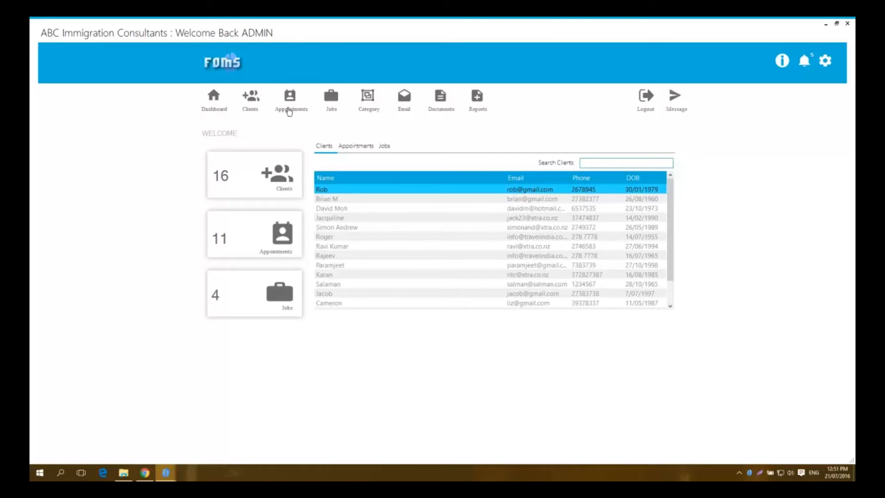
Step: Filter appointments by date, checking 21/07 and 27/07 before settling on 31/07/2016
left_click(295, 105)
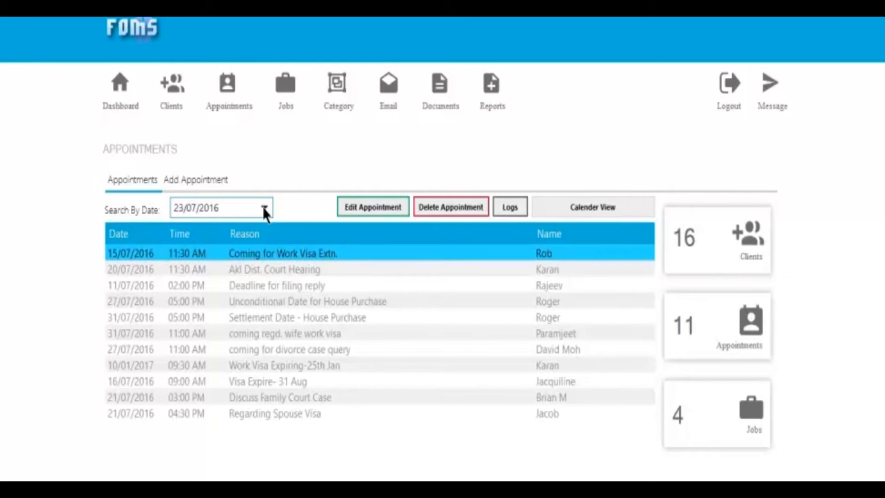
left_click(264, 207)
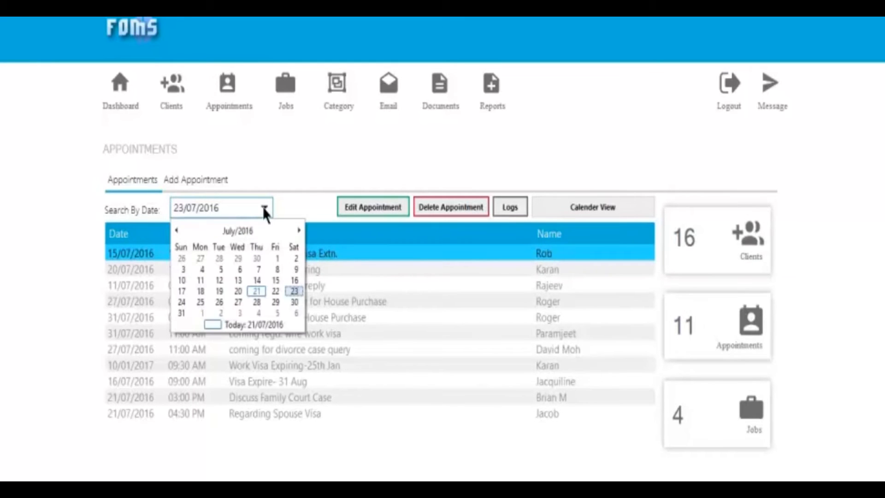
left_click(257, 291)
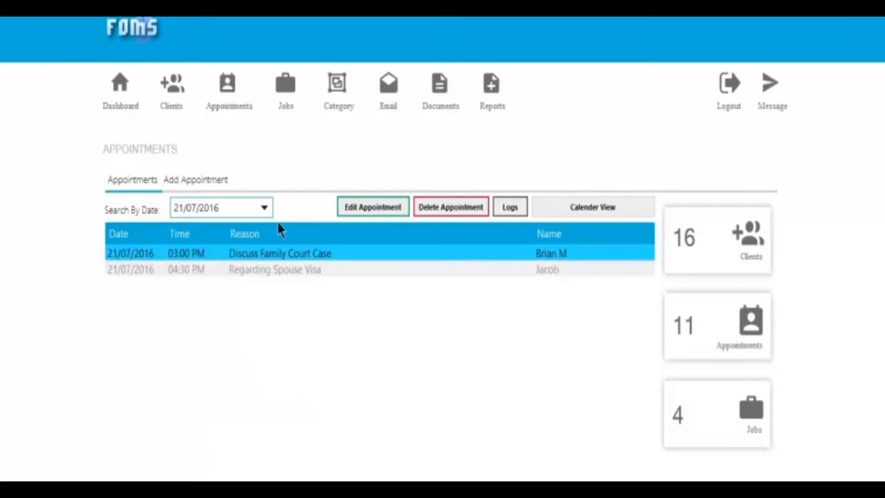
left_click(265, 209)
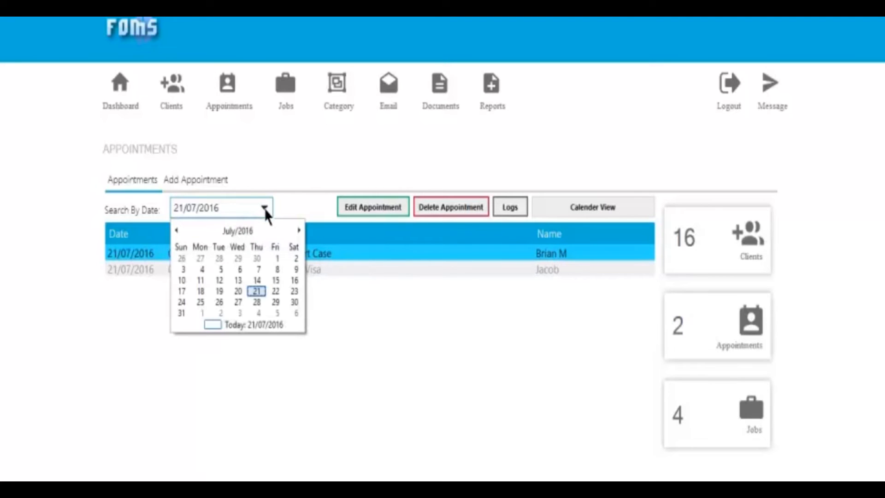
left_click(234, 302)
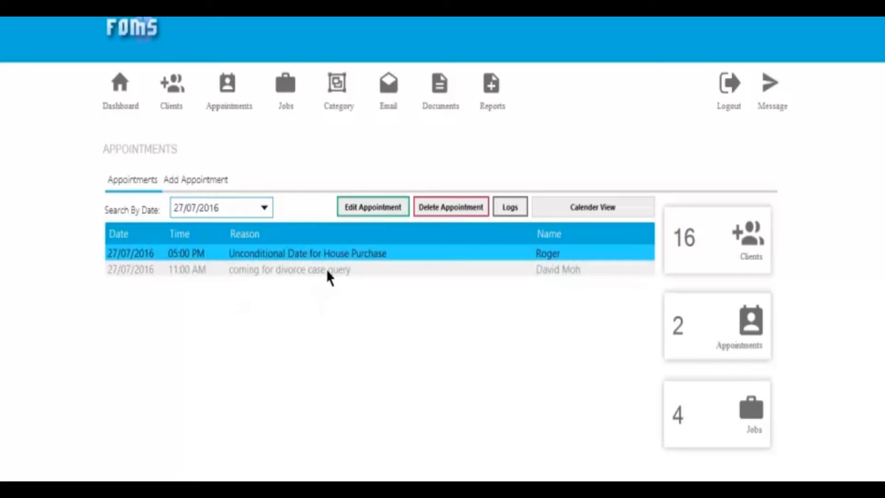
left_click(264, 208)
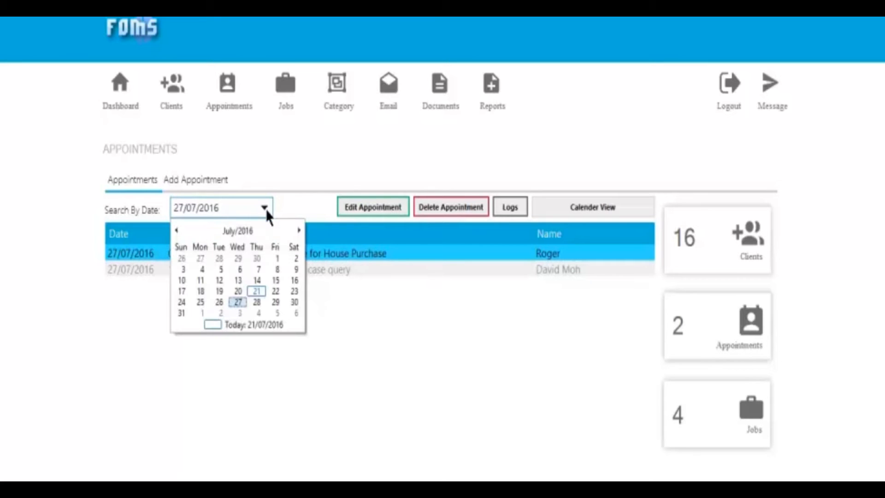
left_click(182, 312)
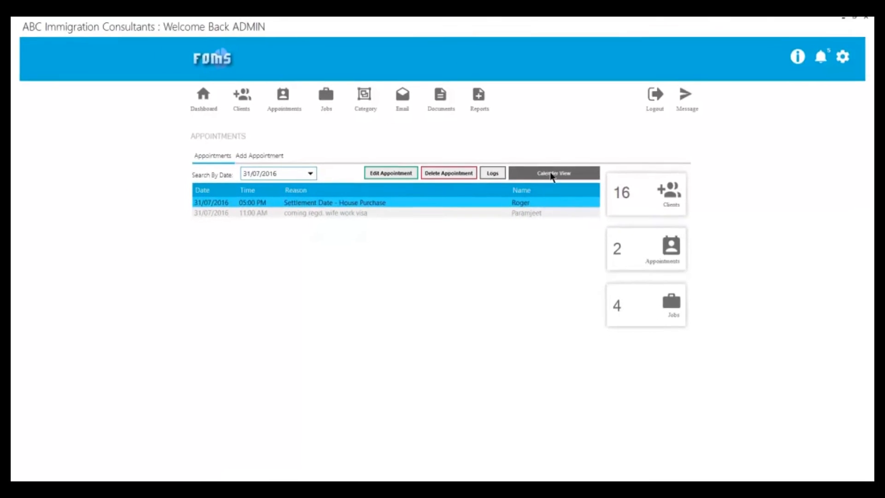
left_click(552, 175)
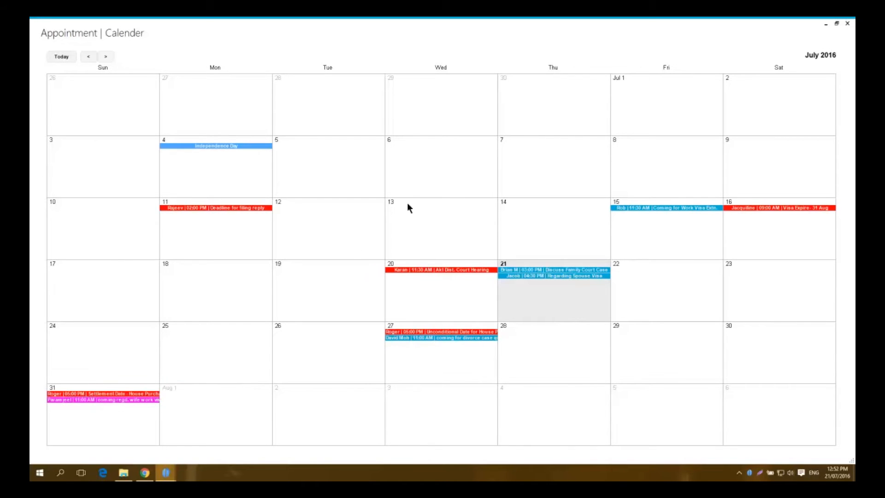
Step: Advance the appointment calendar month by month from July 2016 to January 2017
left_click(105, 57)
left_click(105, 57)
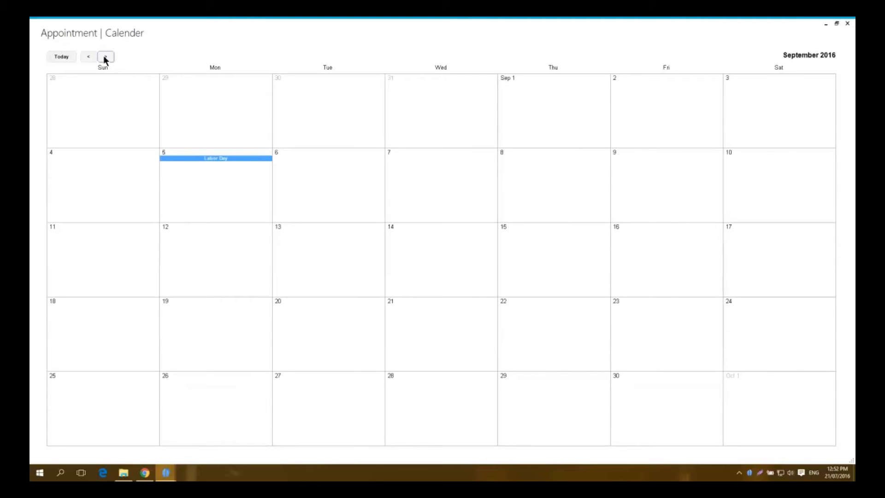
left_click(105, 58)
left_click(105, 57)
left_click(105, 57)
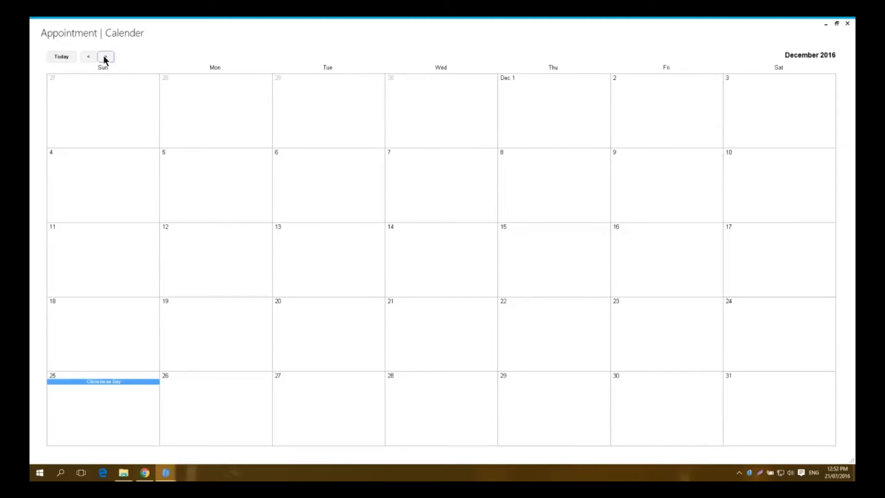
left_click(105, 57)
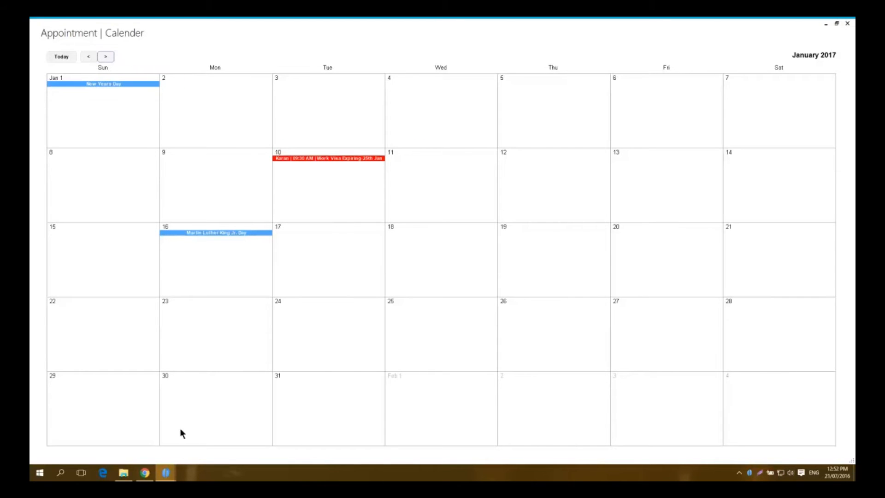
Step: Search clients for 'ka', open the matching client's record, then go to Documents
mouse_move(164, 478)
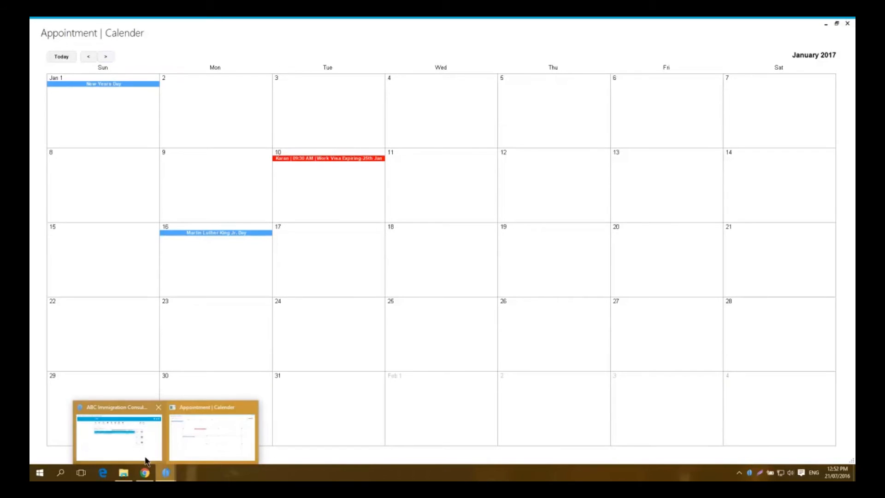
left_click(131, 438)
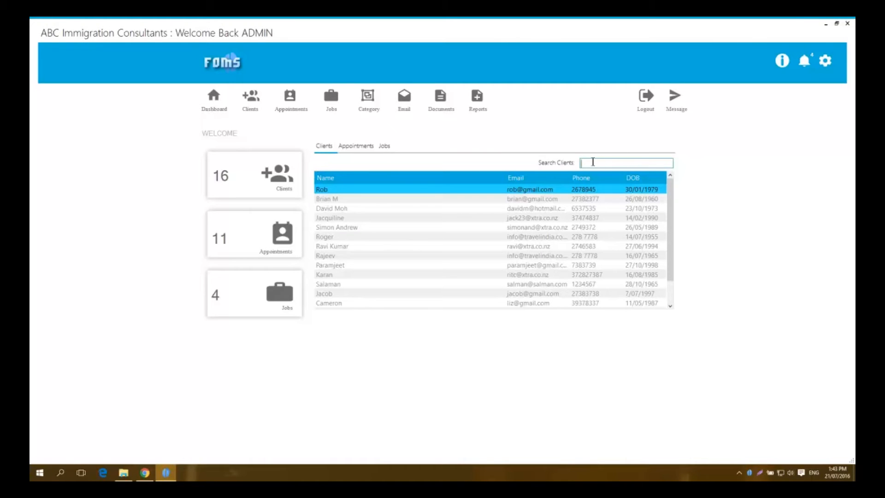
type("ka")
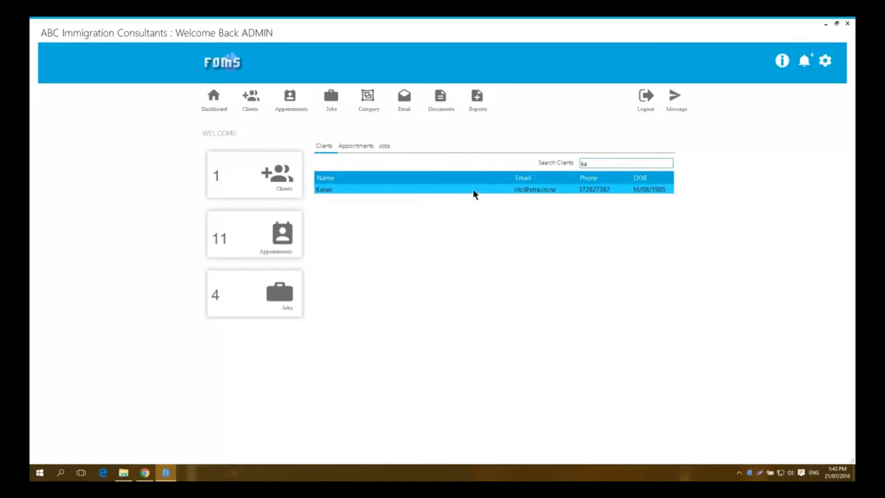
double_click(472, 189)
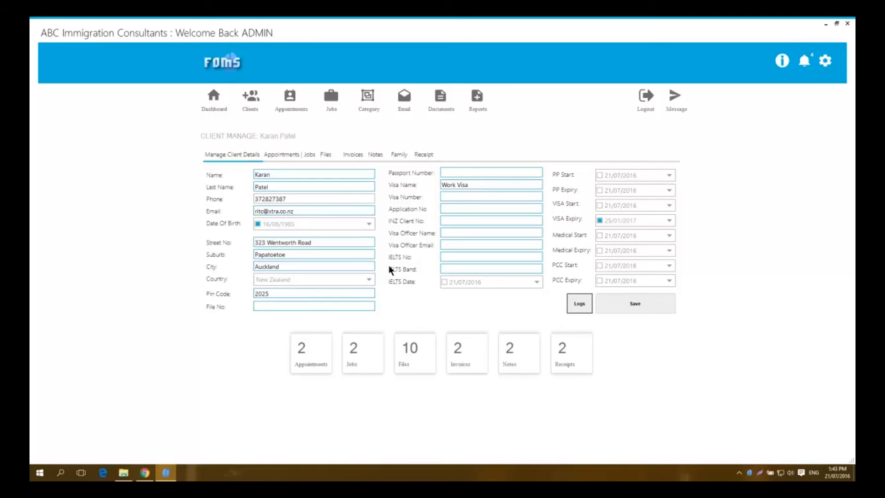
left_click(442, 103)
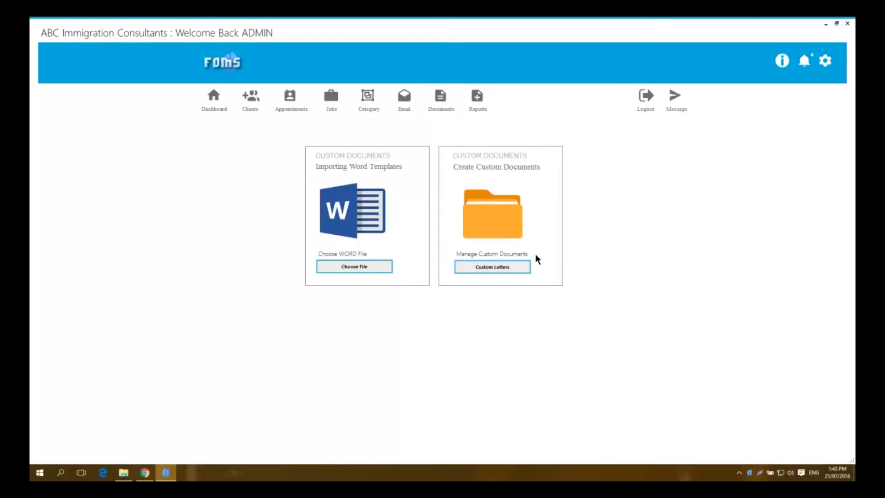
Step: Email the Visa Expiry Reminder template to a client found by searching 'k'
left_click(495, 274)
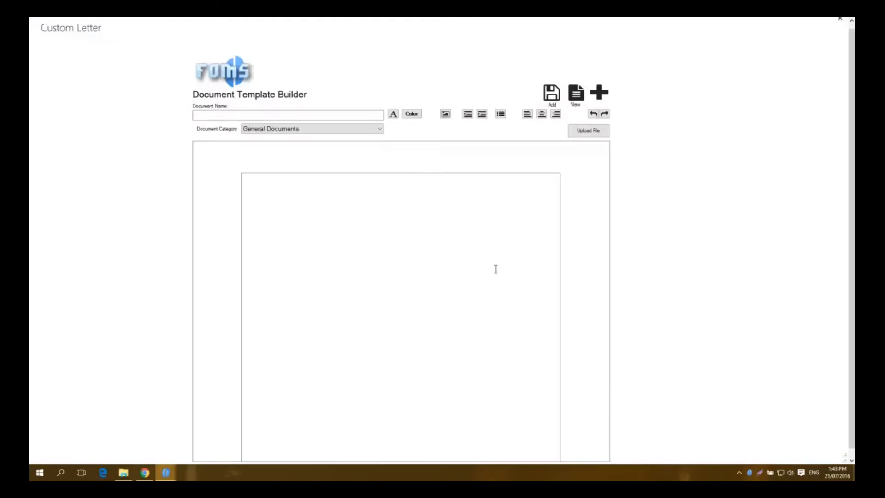
left_click(579, 96)
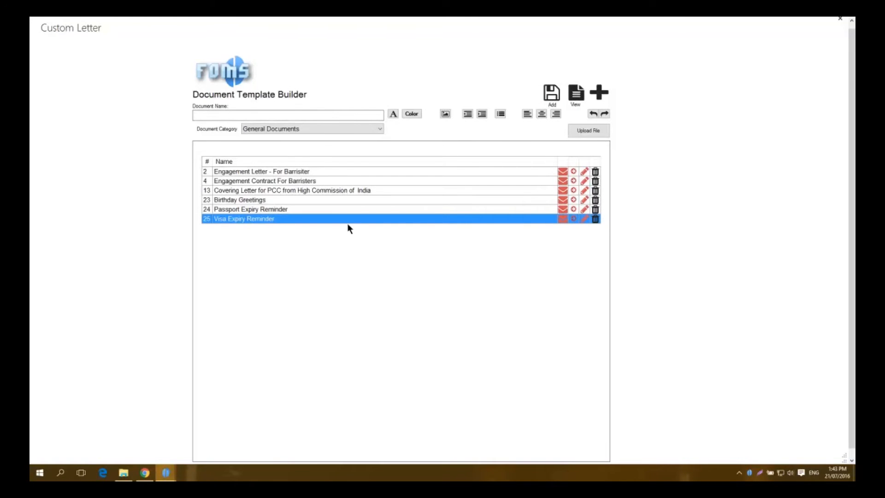
left_click(562, 219)
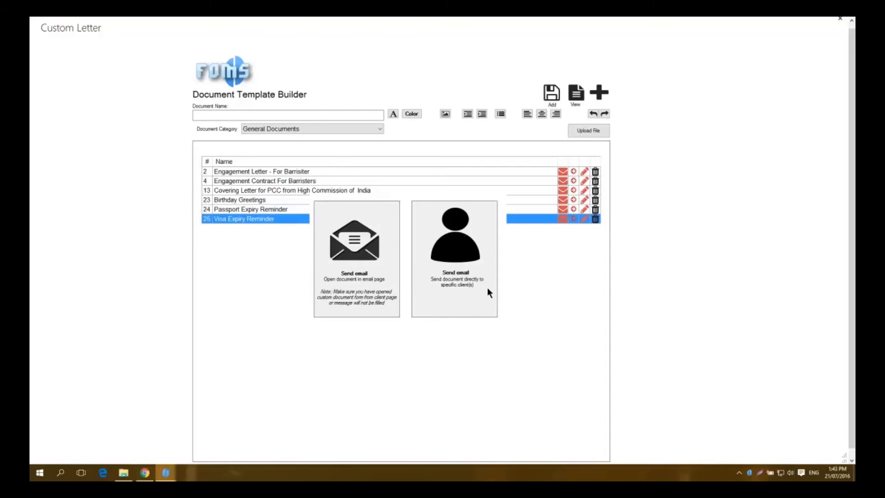
left_click(461, 285)
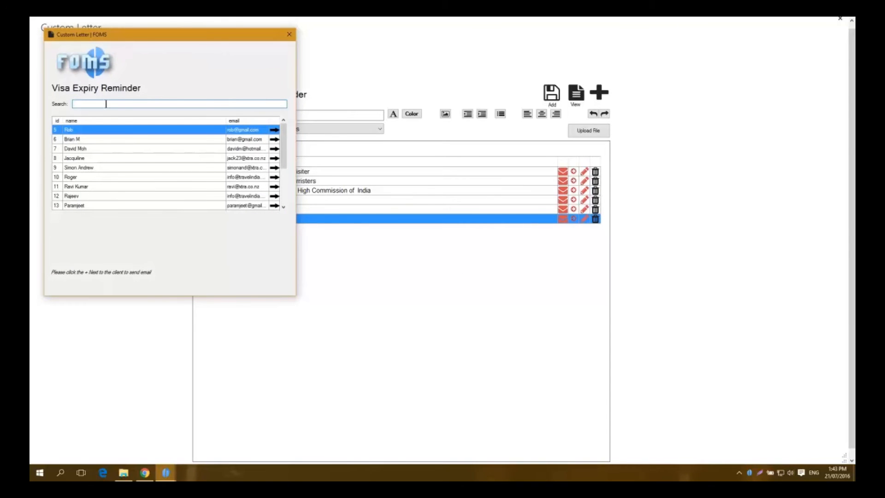
type("k")
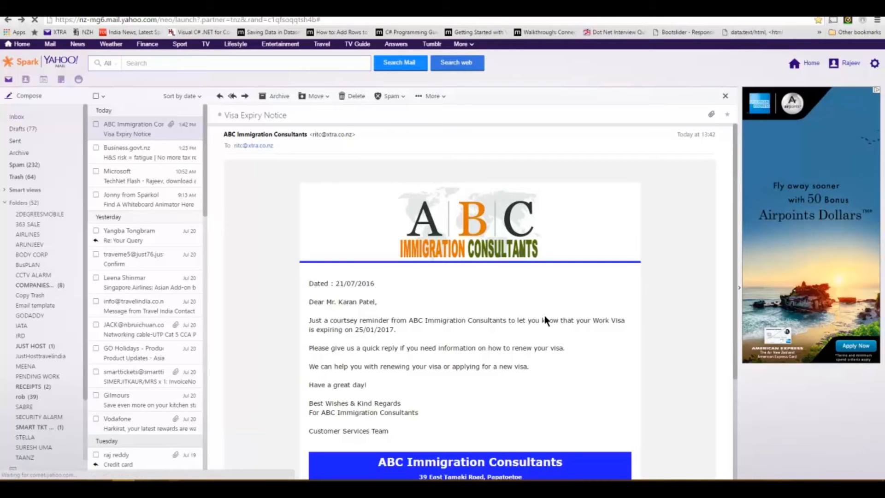
Step: Scroll through the Visa Expiry Notice email down to its footer and back up
scroll(680, 304, "down", 1)
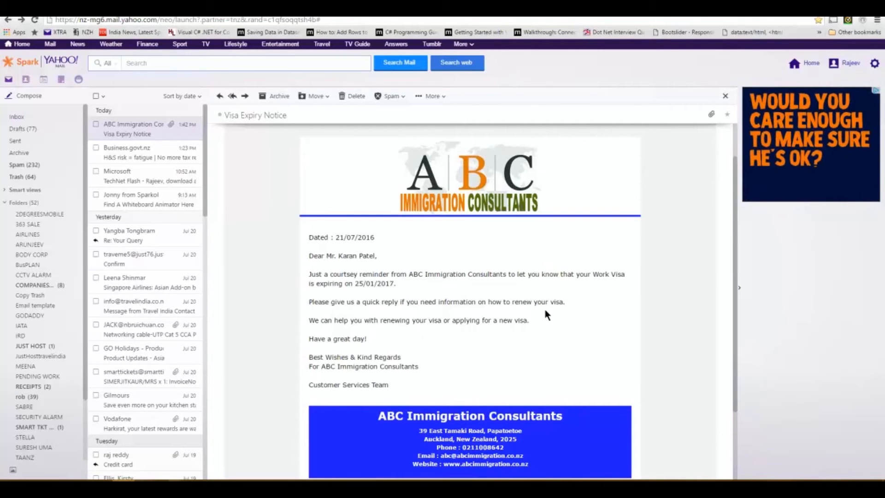
scroll(600, 339, "down", 1)
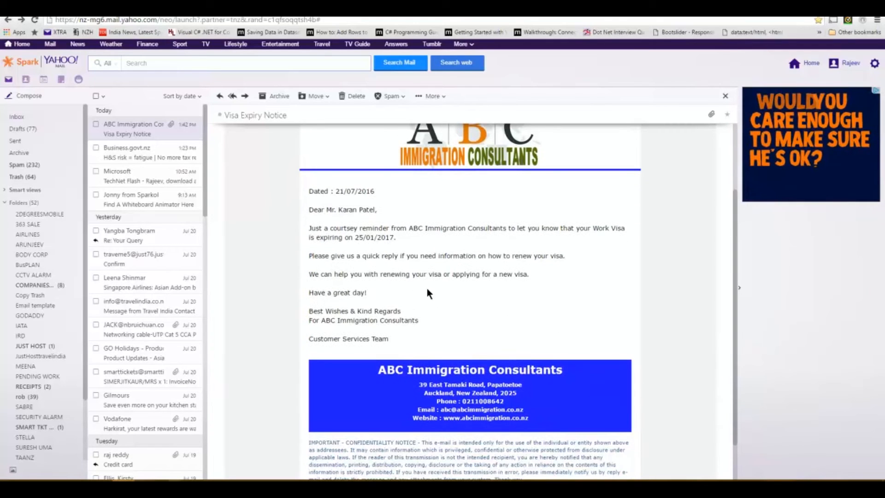
scroll(599, 323, "down", 1)
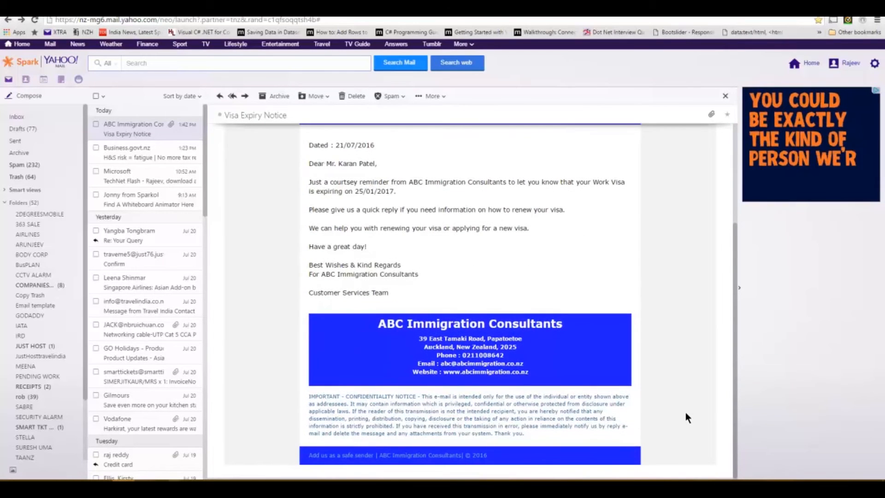
scroll(684, 413, "up", 3)
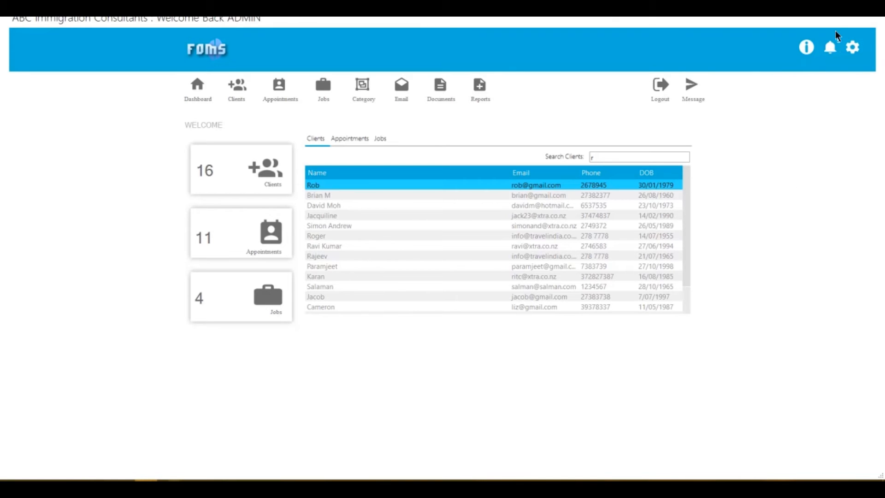
Step: Review notifications for today's appointments, visa expiries, passport expiries and birthdays
left_click(833, 45)
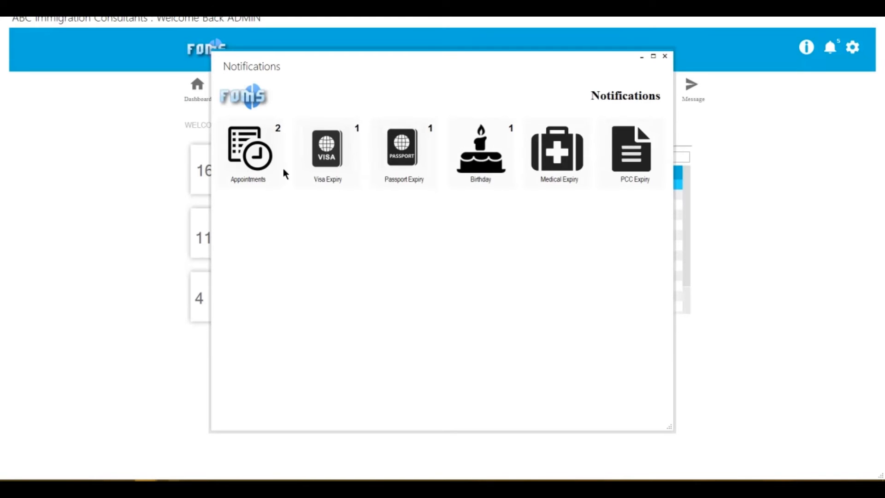
left_click(270, 169)
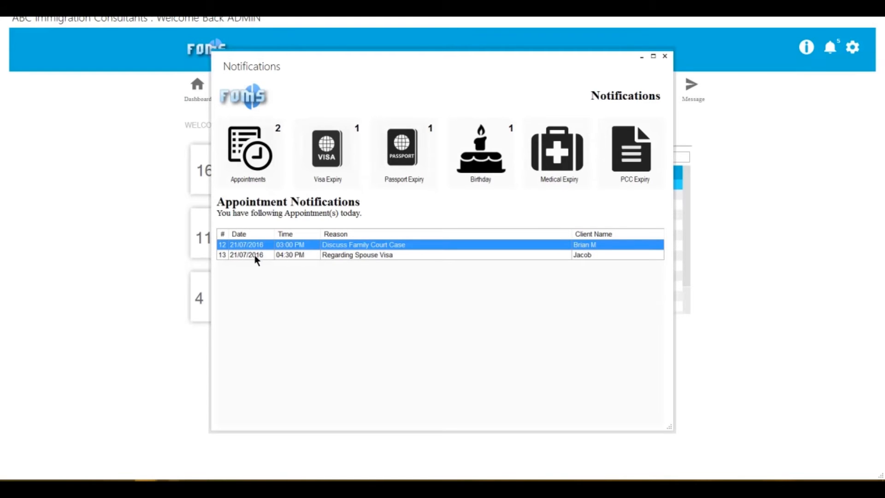
left_click(333, 155)
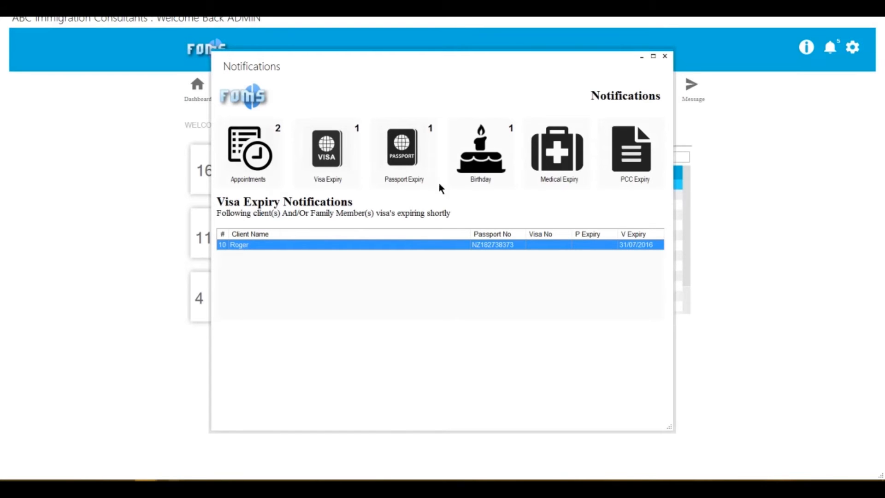
left_click(402, 142)
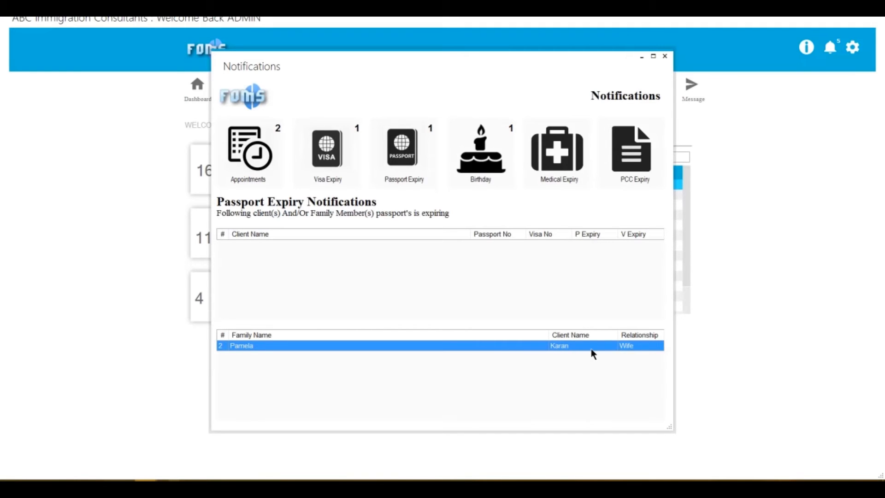
left_click(486, 149)
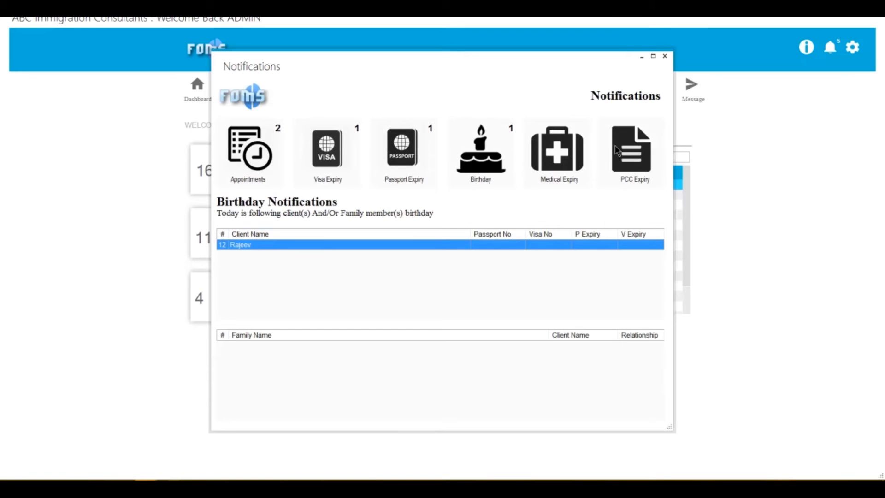
Step: Close the notifications and open a client's record, enabling date-of-birth editing
left_click(664, 57)
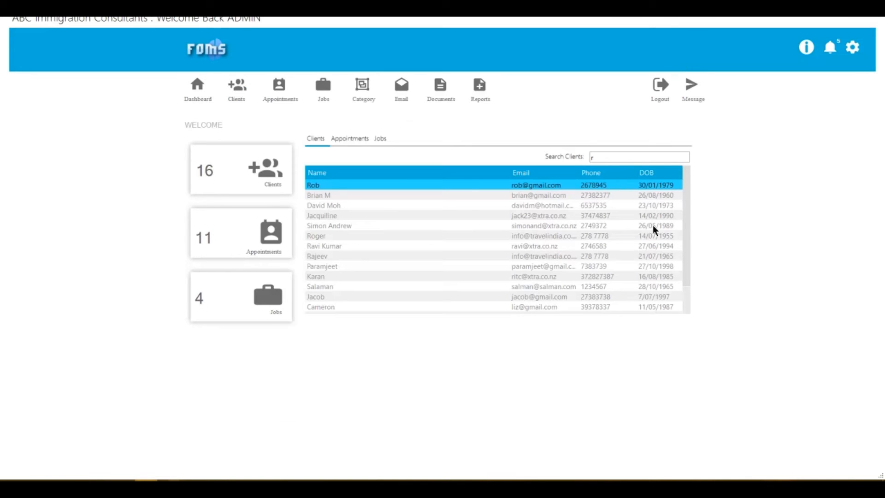
double_click(322, 256)
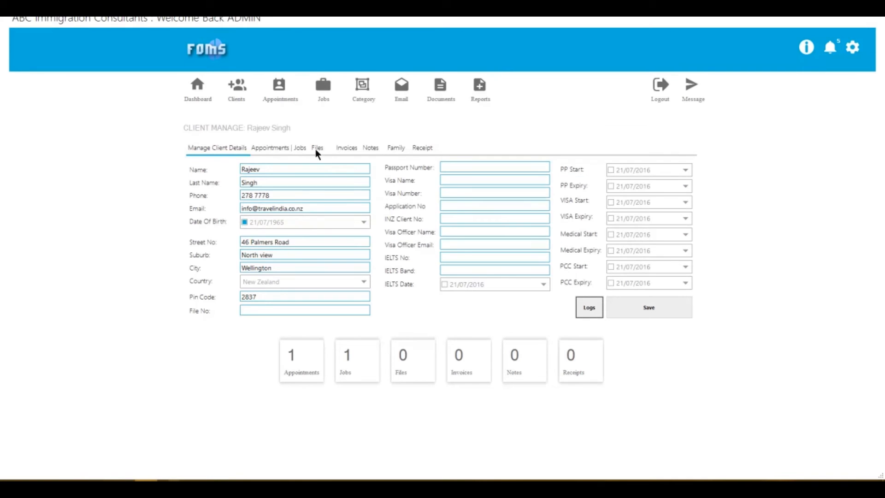
left_click(245, 224)
Step: List General Documents letter templates and choose to email Birthday Greetings to specific clients
left_click(444, 92)
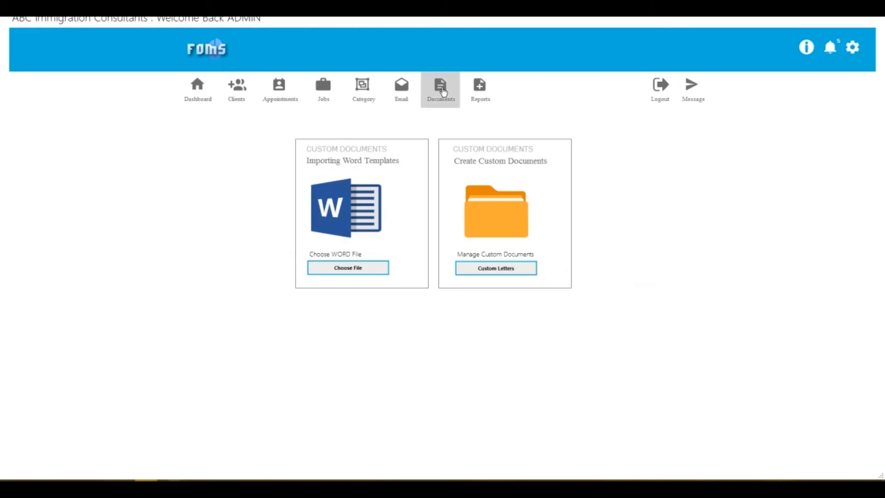
left_click(488, 270)
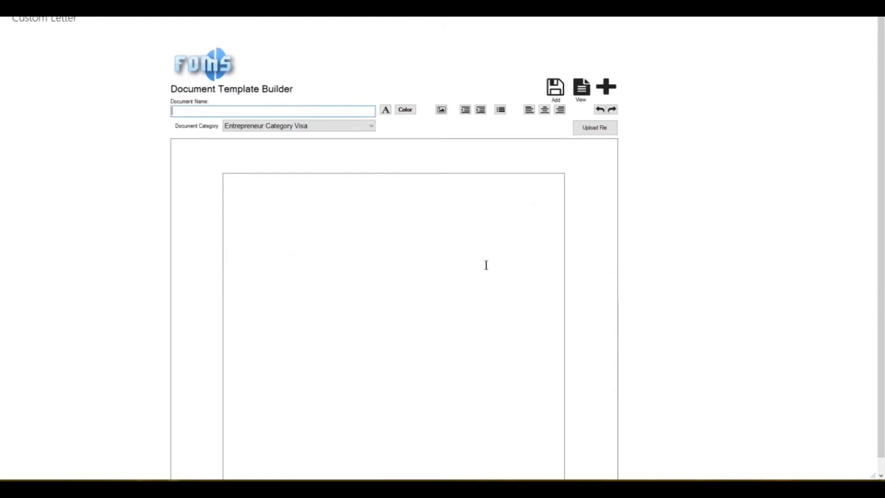
left_click(371, 126)
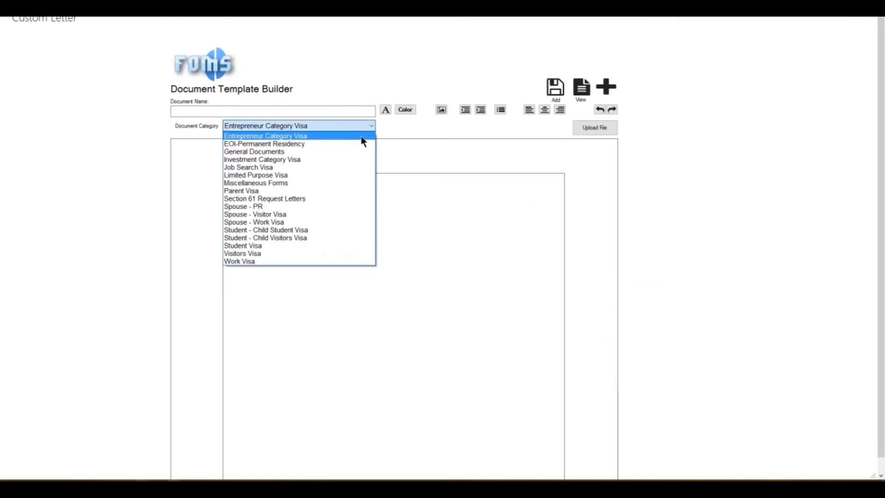
left_click(342, 154)
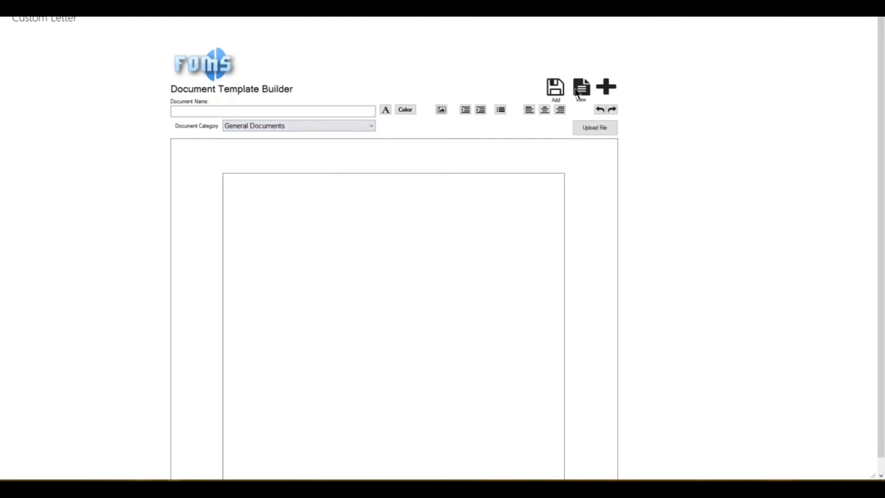
left_click(589, 94)
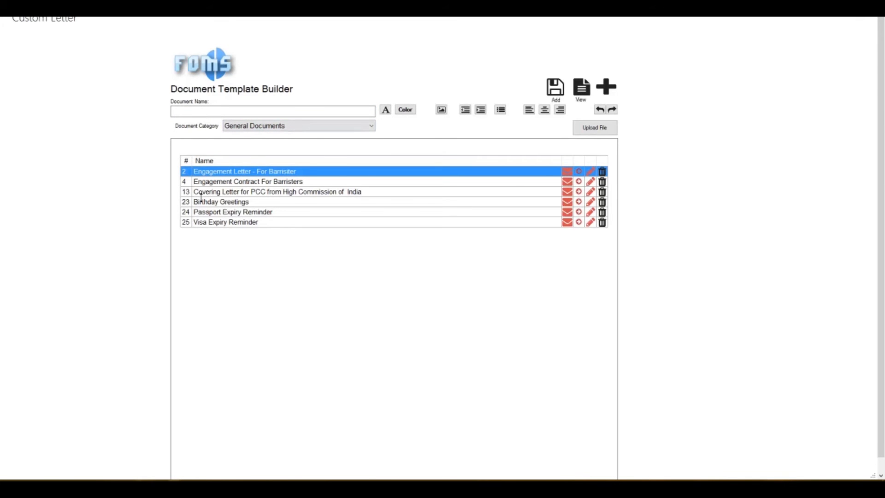
left_click_drag(192, 203, 212, 200)
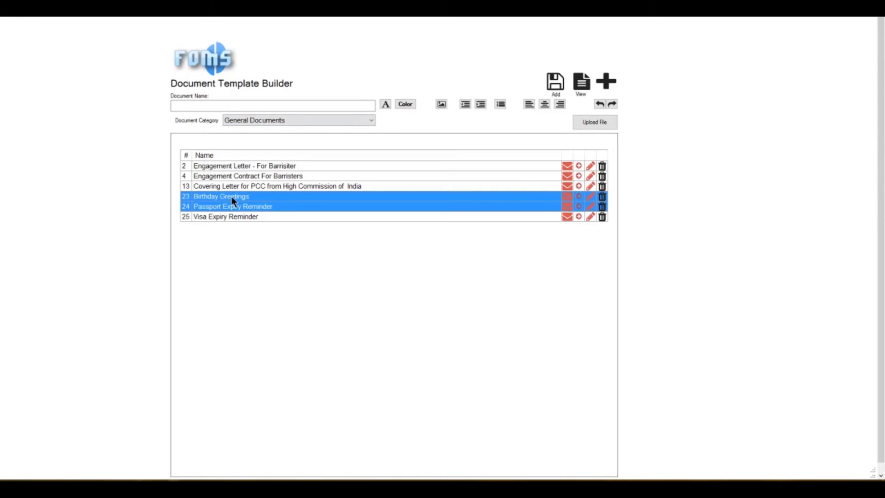
left_click(231, 196)
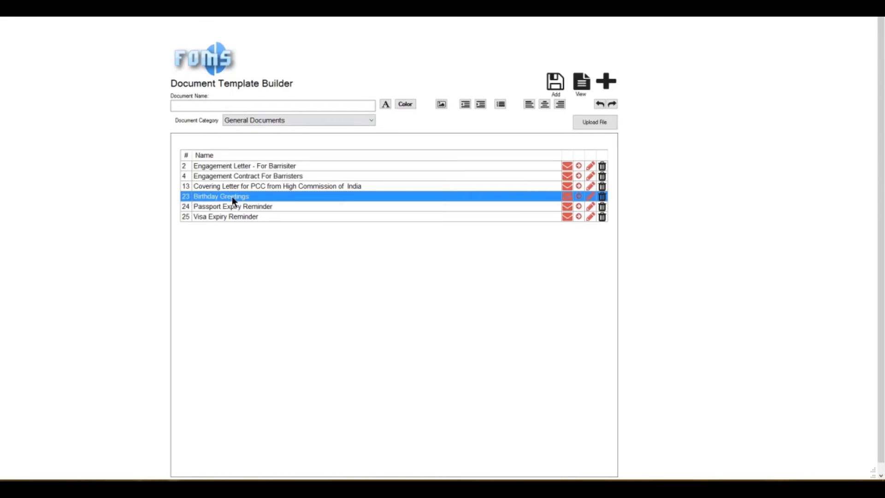
left_click(567, 197)
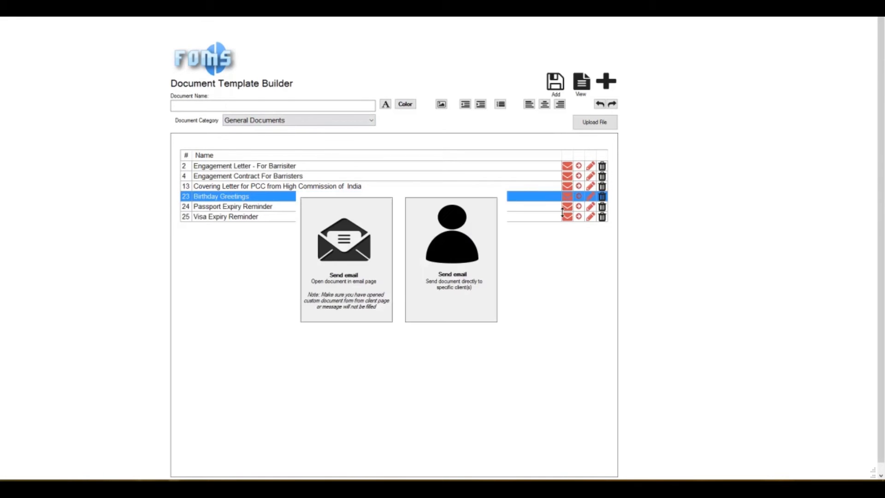
left_click(445, 277)
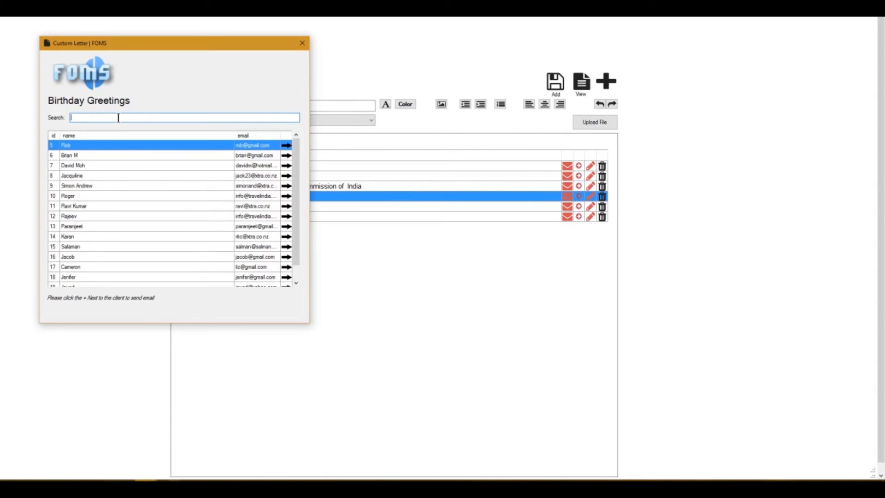
Step: Search clients for 'r' and send the Birthday Greetings letter to the matching client
type("r")
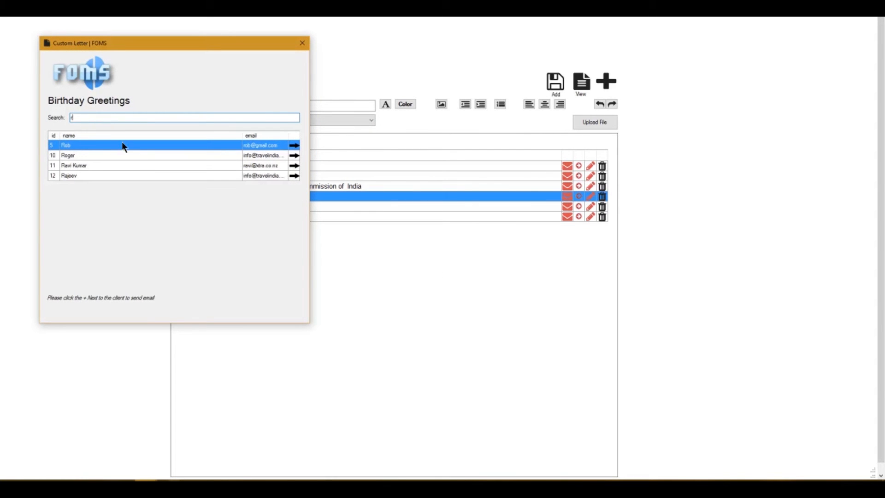
left_click(295, 179)
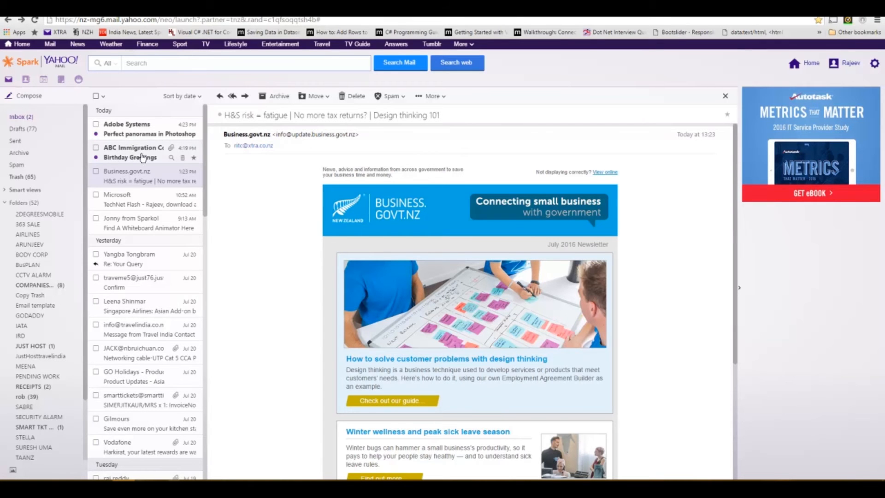
Step: Open the ABC Immigration Consultants Birthday Greetings email and scroll through the letter
left_click(145, 157)
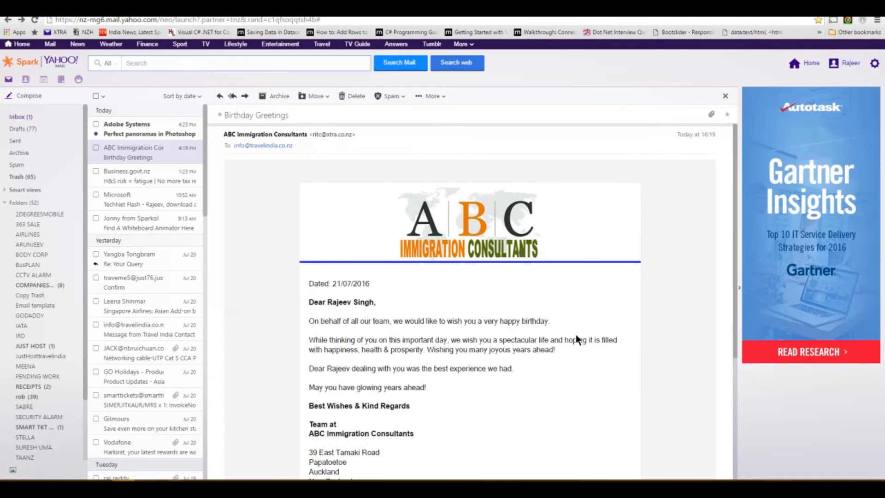
scroll(578, 337, "down", 1)
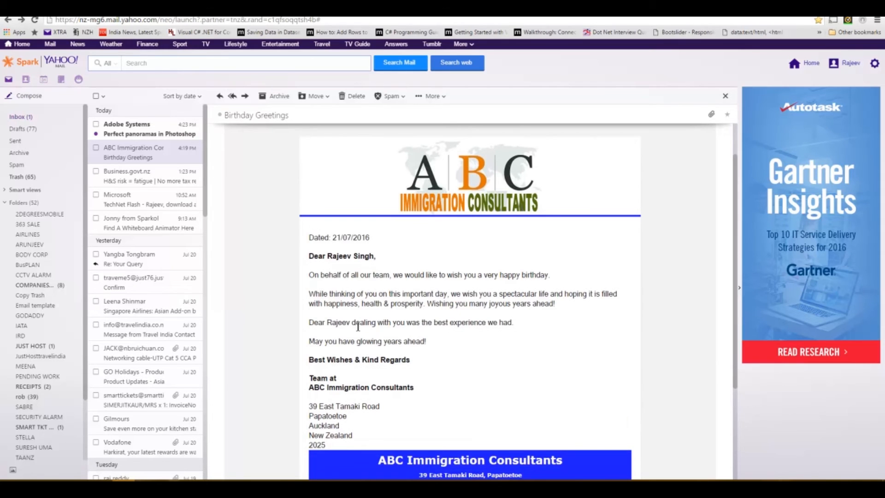
scroll(556, 352, "down", 3)
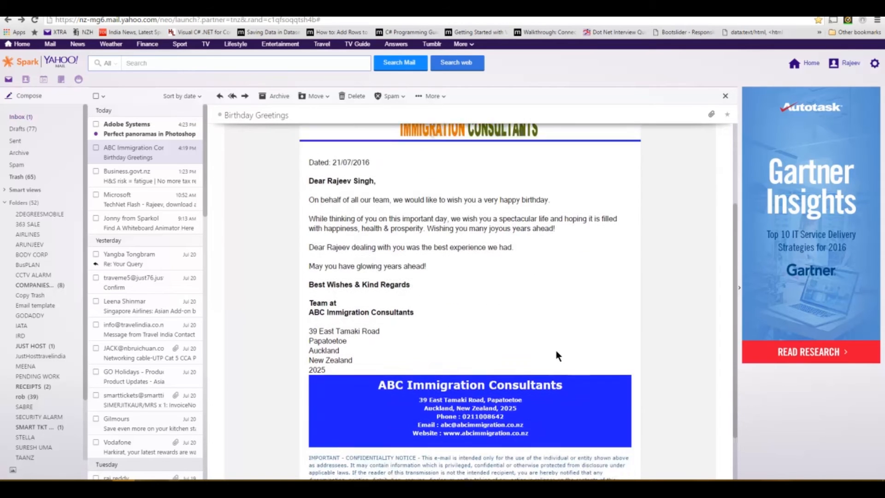
scroll(556, 403, "up", 4)
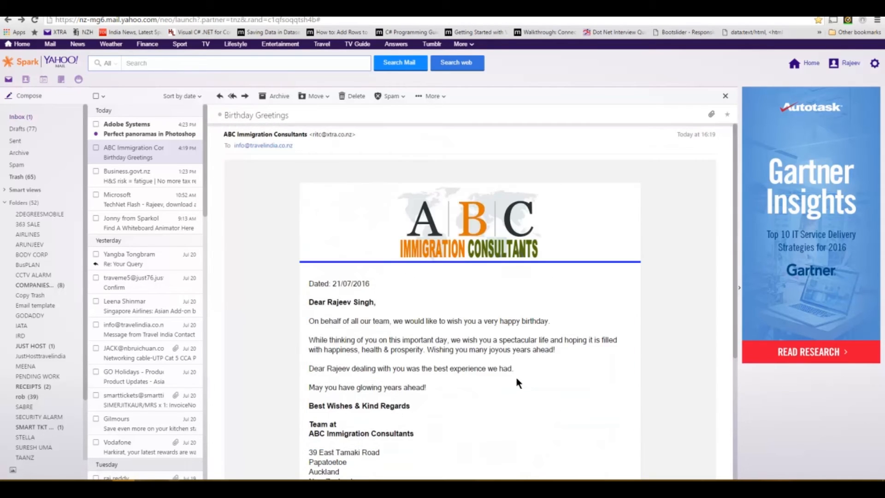
scroll(519, 326, "down", 4)
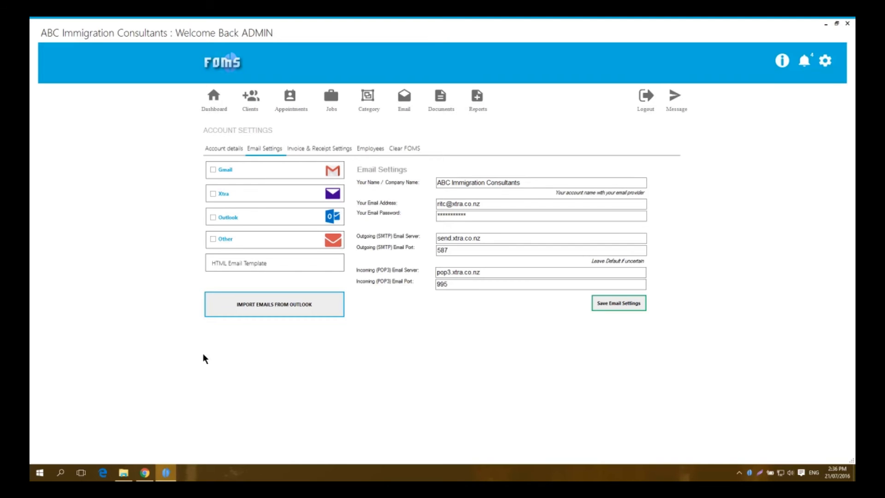
Step: Import Outlook emails into FOMS and open ZapMail with 2853 inbox and 1780 sent emails
left_click(251, 304)
left_click(278, 304)
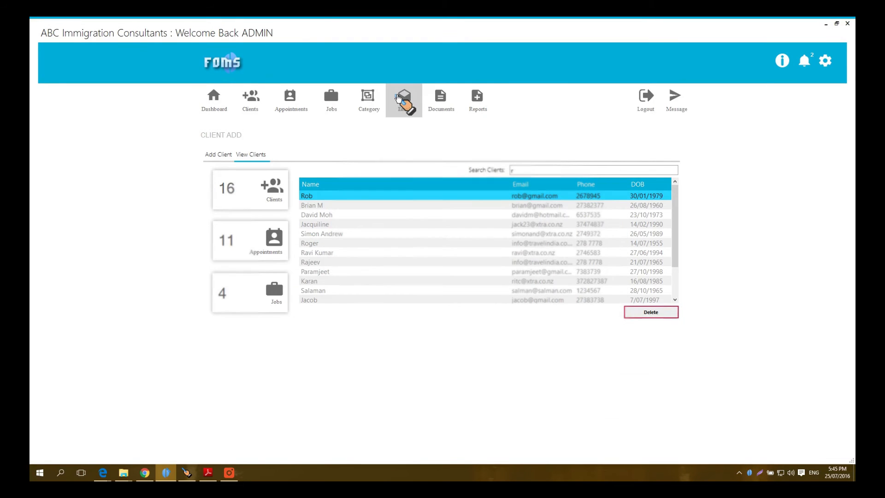
left_click(399, 98)
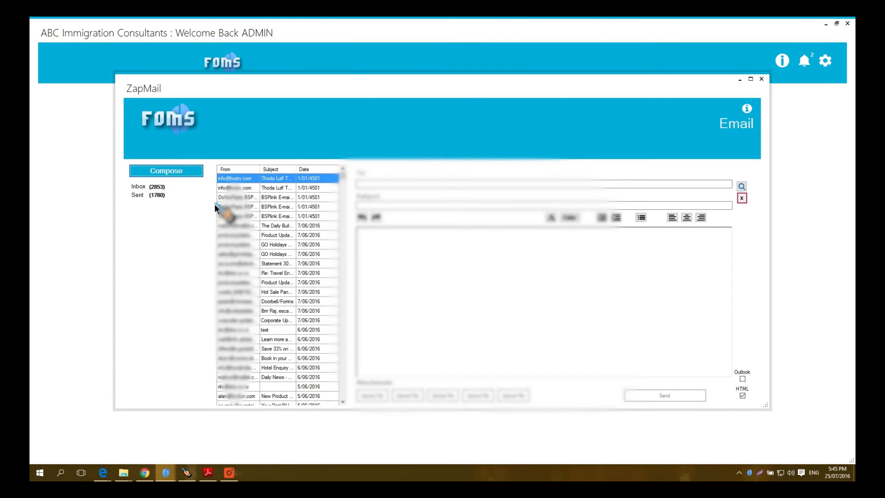
Step: Preview inbox emails, including the GO Holidays incentive and Flight Centre deals messages
scroll(244, 221, "down", 10)
scroll(277, 295, "up", 10)
left_click(139, 195)
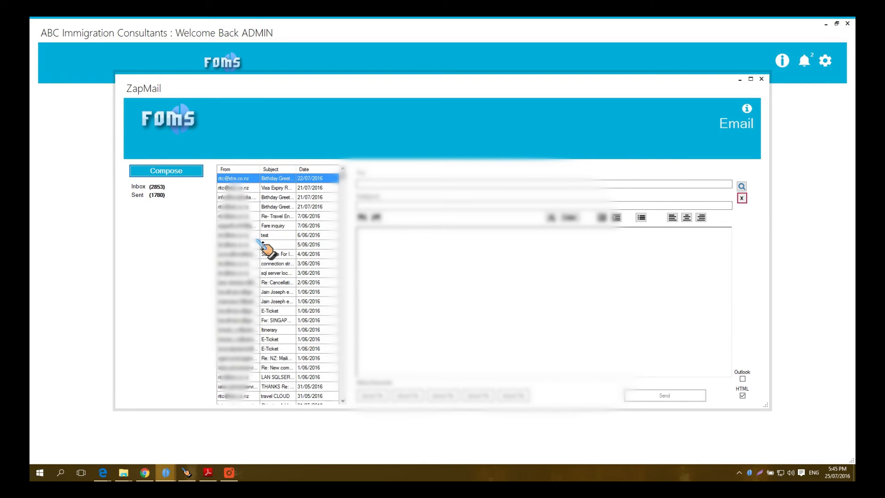
left_click(146, 186)
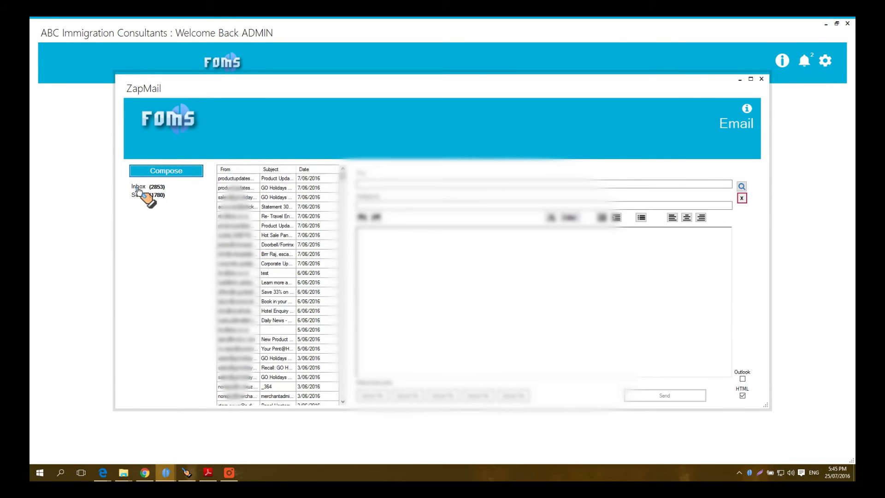
left_click(234, 180)
scroll(520, 276, "down", 6)
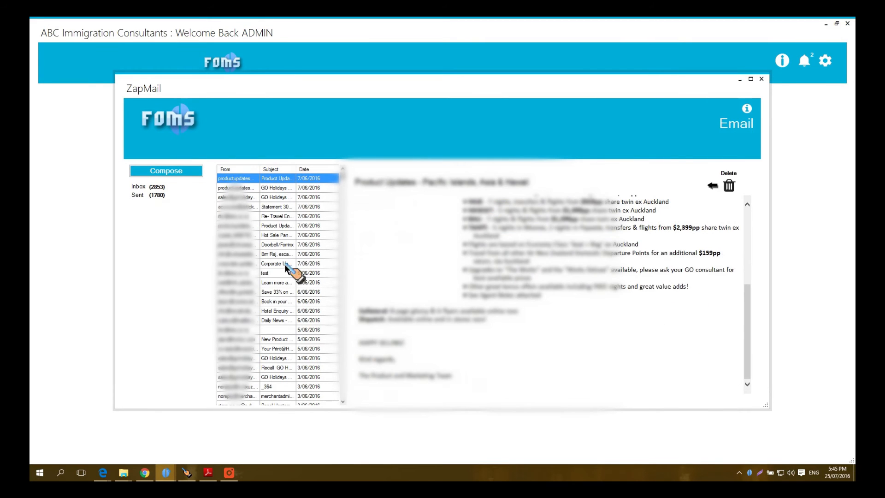
left_click(230, 198)
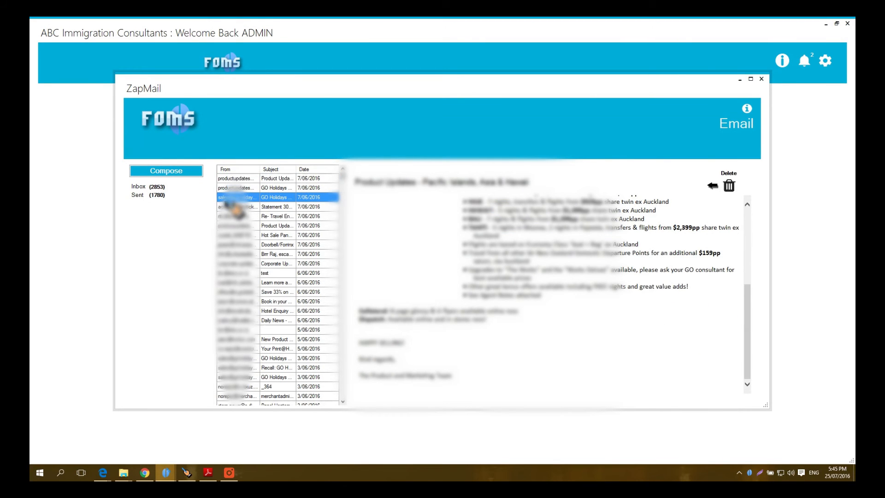
scroll(499, 283, "down", 10)
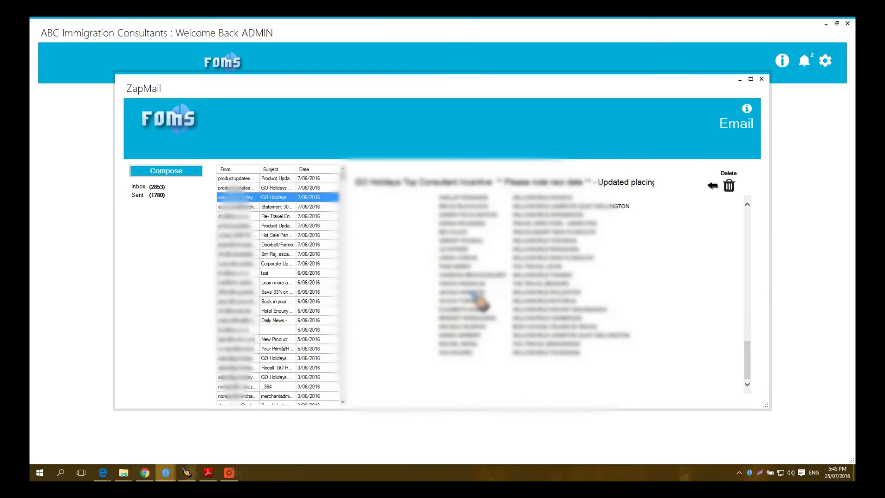
left_click(231, 253)
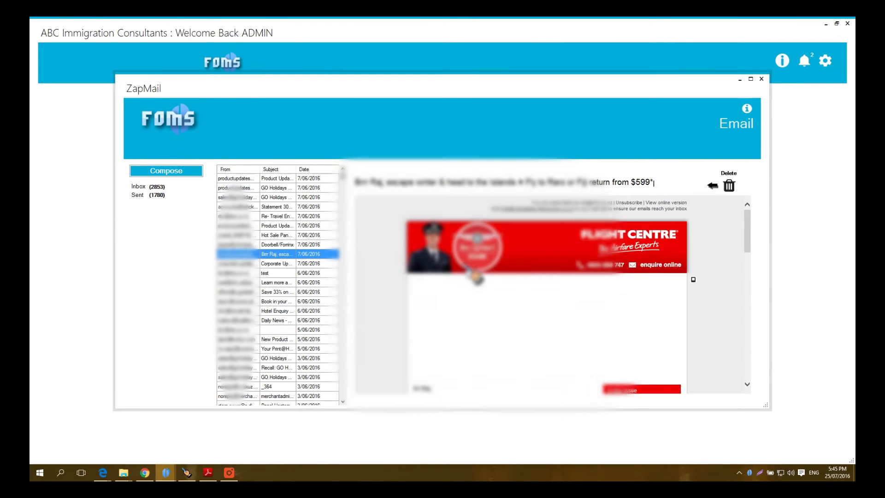
scroll(496, 280, "down", 2)
scroll(499, 284, "down", 8)
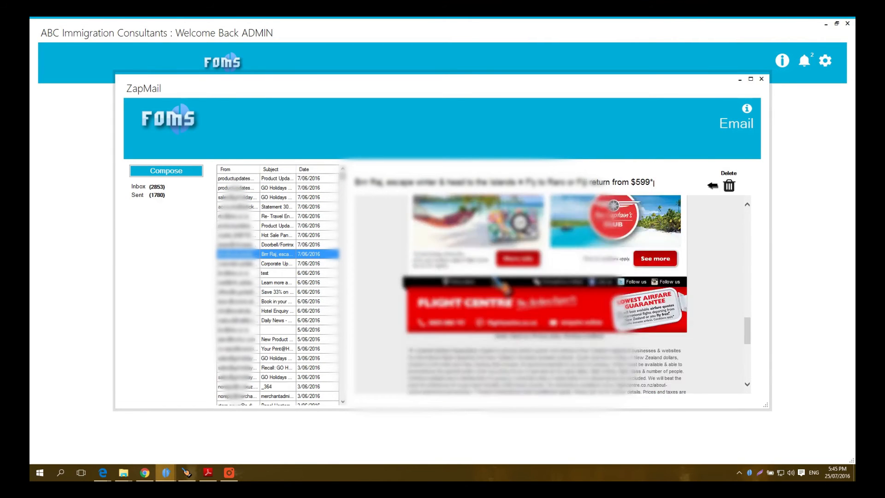
scroll(546, 295, "up", 10)
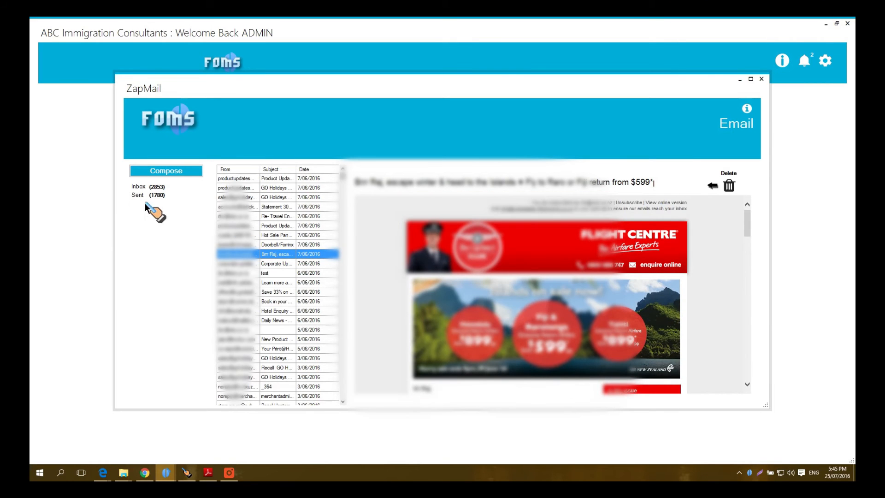
Step: Preview the sent cancellation reply, E-Ticket and travel enquiry reply emails
left_click(140, 197)
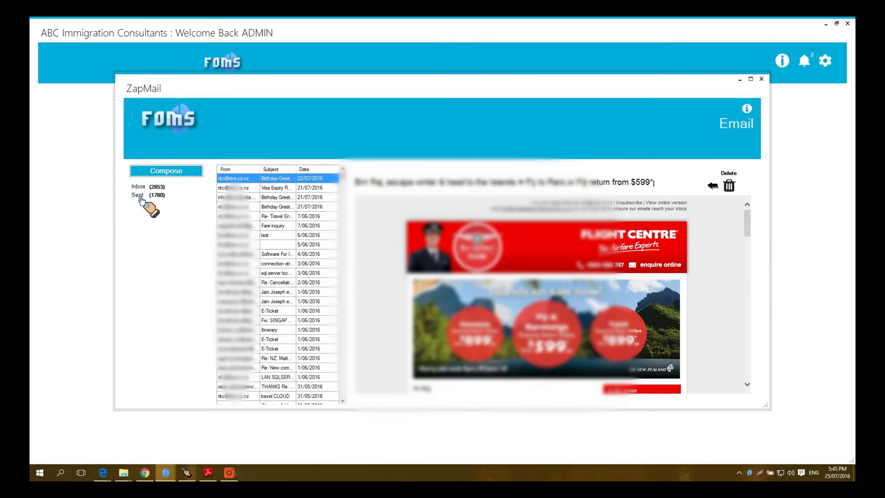
left_click(243, 283)
scroll(507, 293, "down", 3)
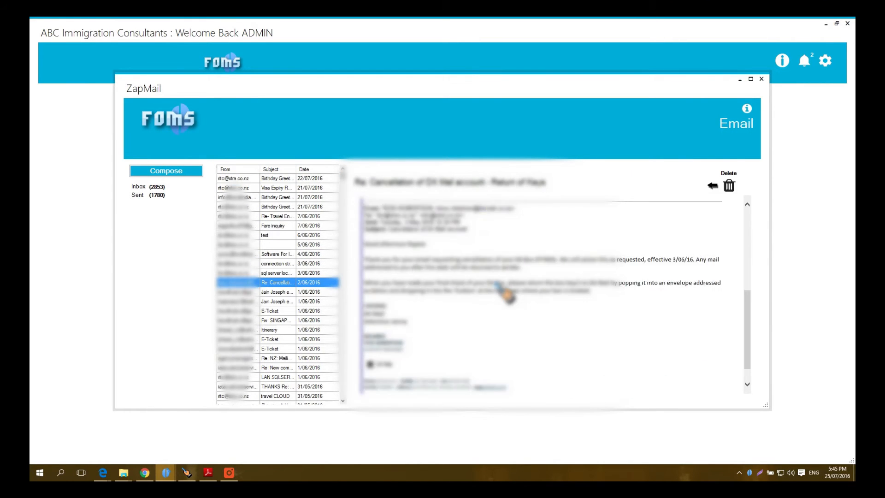
scroll(507, 293, "up", 3)
left_click(245, 312)
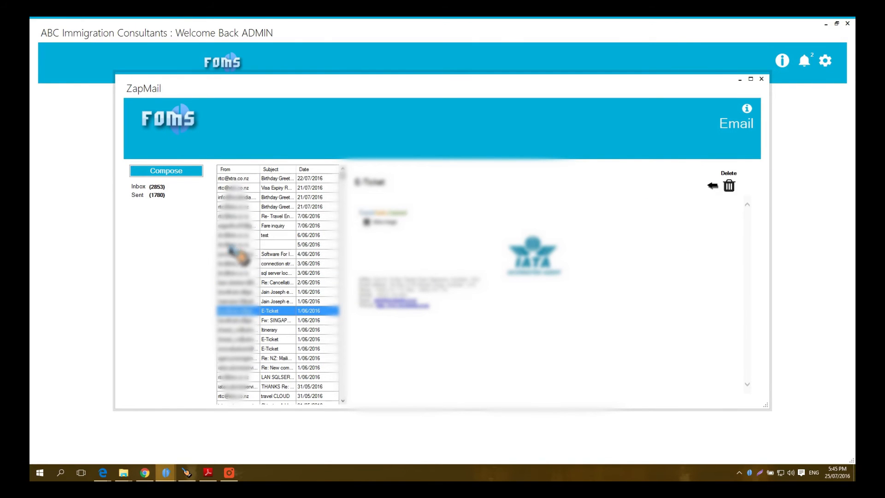
left_click(240, 216)
scroll(484, 292, "down", 3)
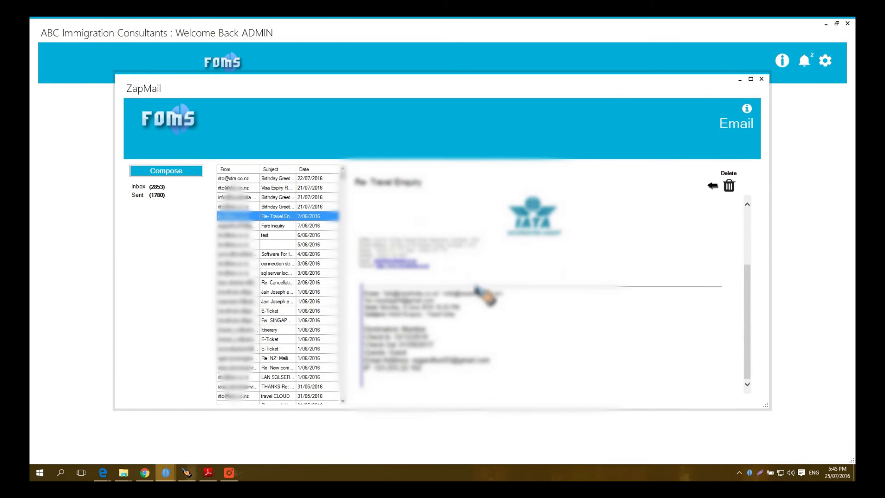
scroll(491, 313, "up", 3)
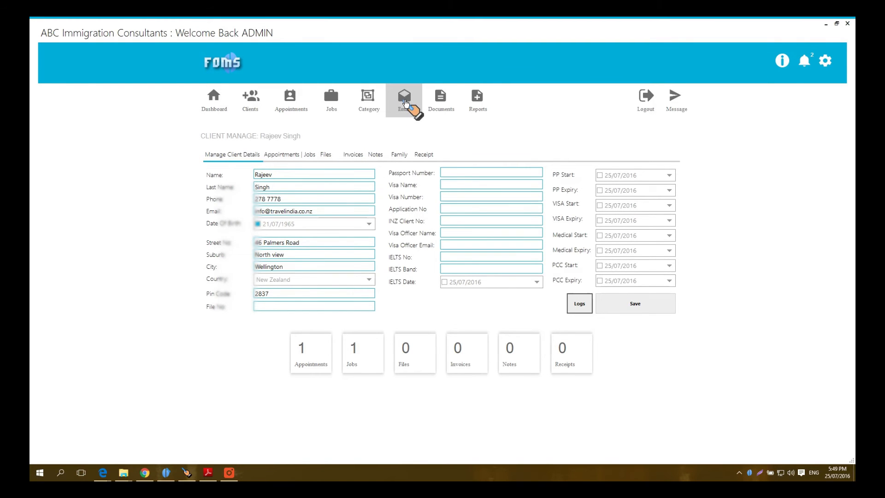
Step: Compose a new email to the client with subject 'Hello Test Eamil' and move to the body
left_click(404, 102)
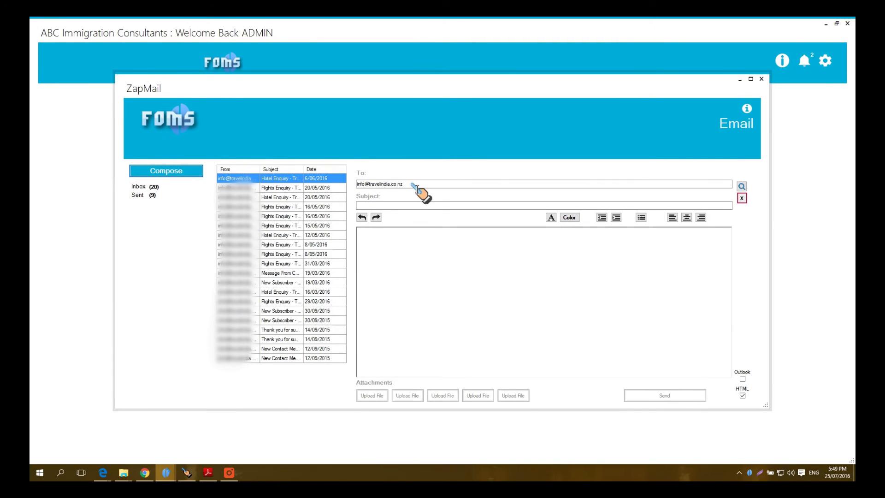
left_click(391, 206)
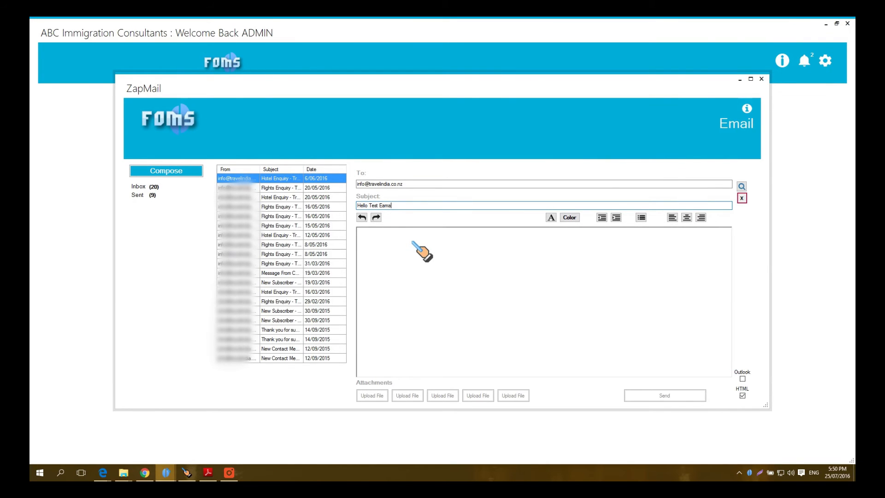
left_click(384, 245)
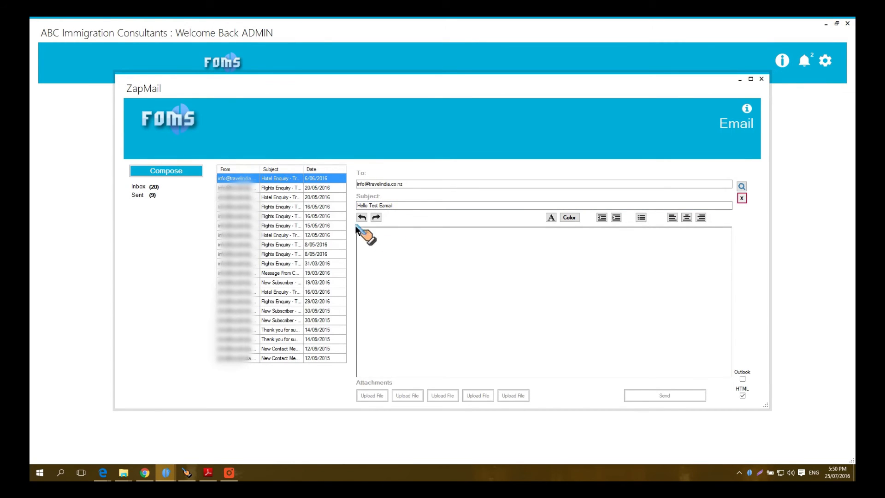
Step: Insert the $[ClientName] placeholder after 'Dear'
right_click(374, 235)
mouse_move(419, 244)
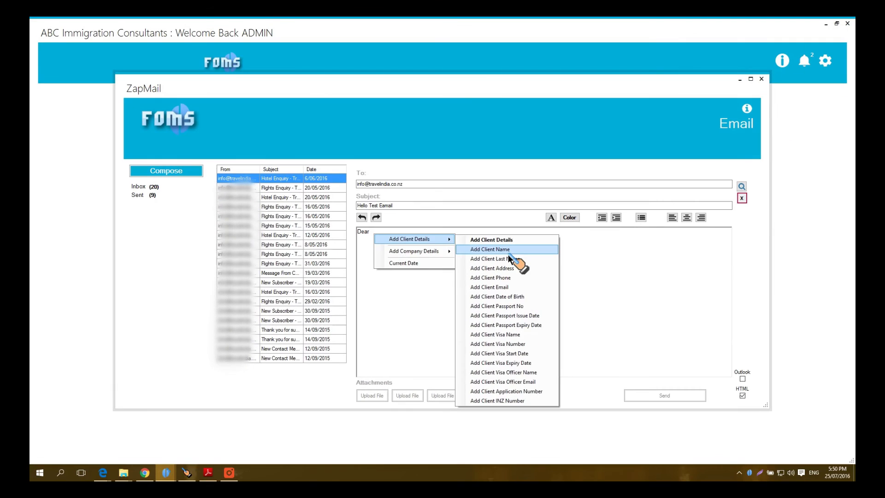
left_click(585, 77)
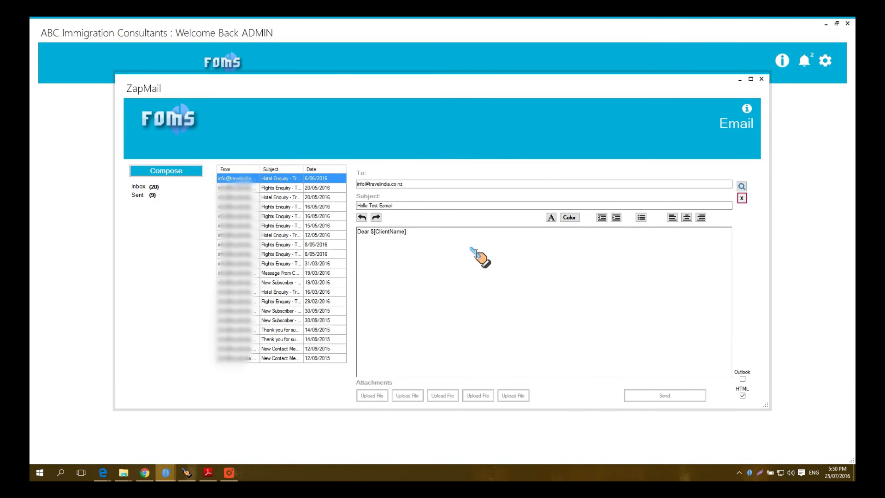
Step: Write the request to confirm contact details in our records, then start a 'Your Date Of Birth:' line
type(".")
type("Can y")
type("ou please")
type("yo")
type("ur following")
key("BackSpace")
key("BackSpace")
type("contact details with")
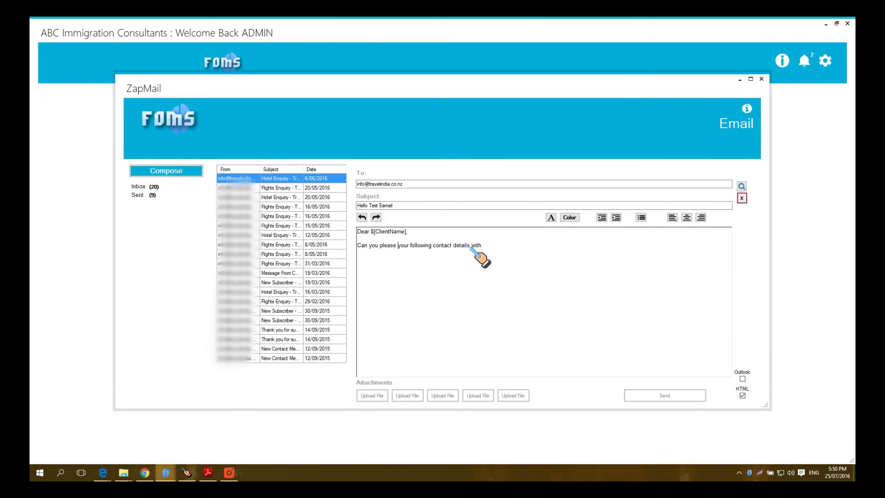
type("confirm that")
key("shift+Right")
key("shift+Right")
key("shift+Right")
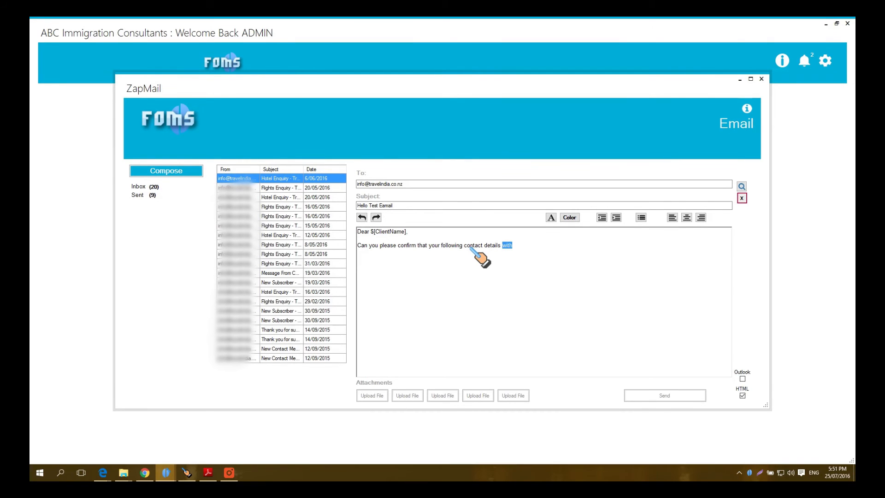
type("in our records are correct :")
key("Return")
key("Return")
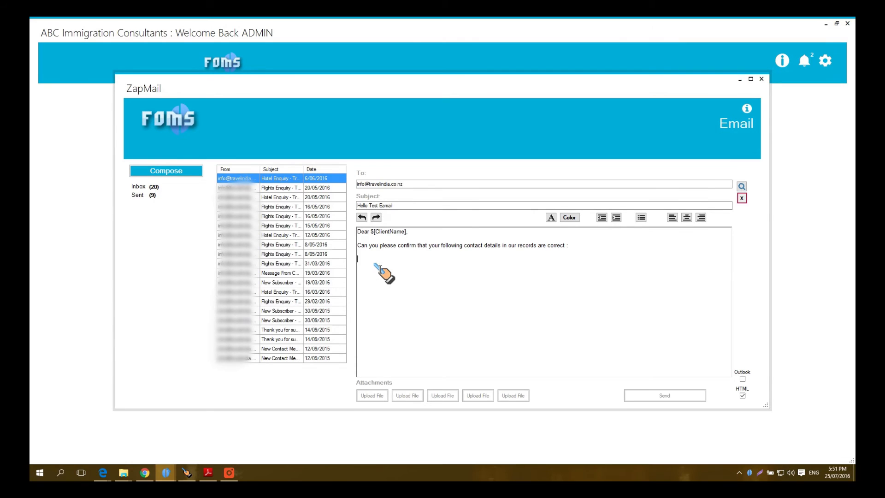
type("Your Date Of Bi")
Step: Insert the $[ClientDOB] placeholder and type the 'Your Address' label
right_click(416, 262)
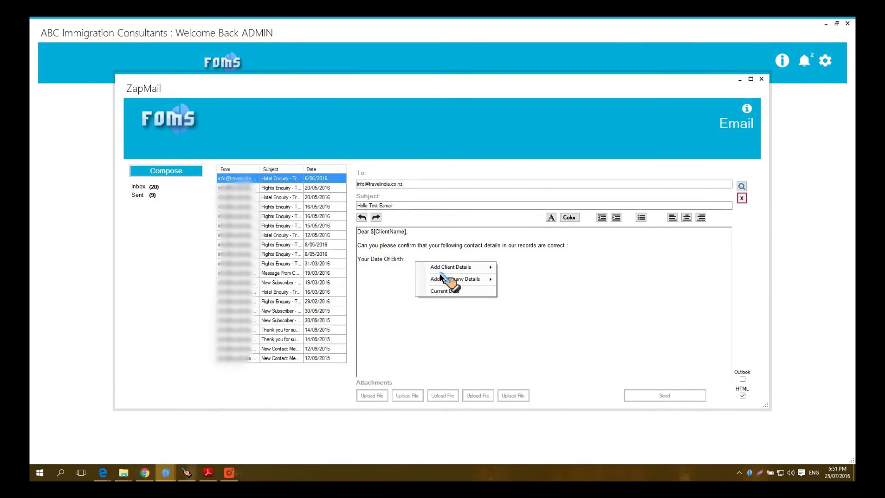
mouse_move(484, 268)
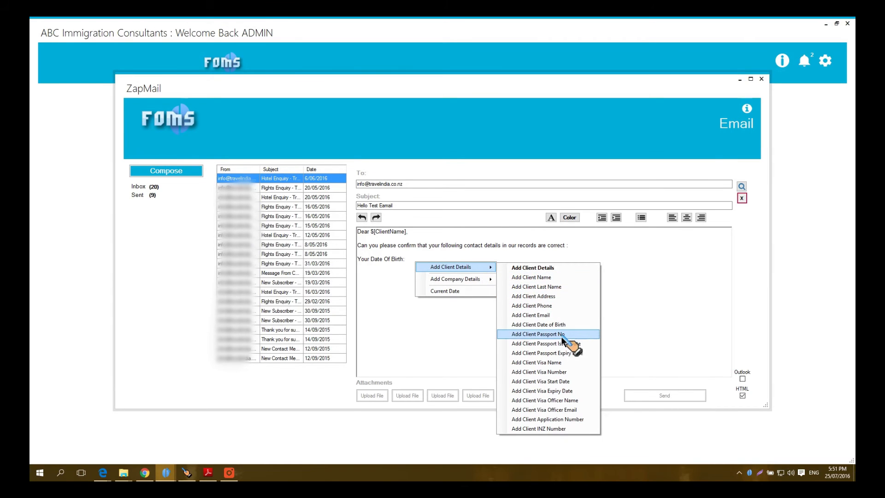
left_click(563, 325)
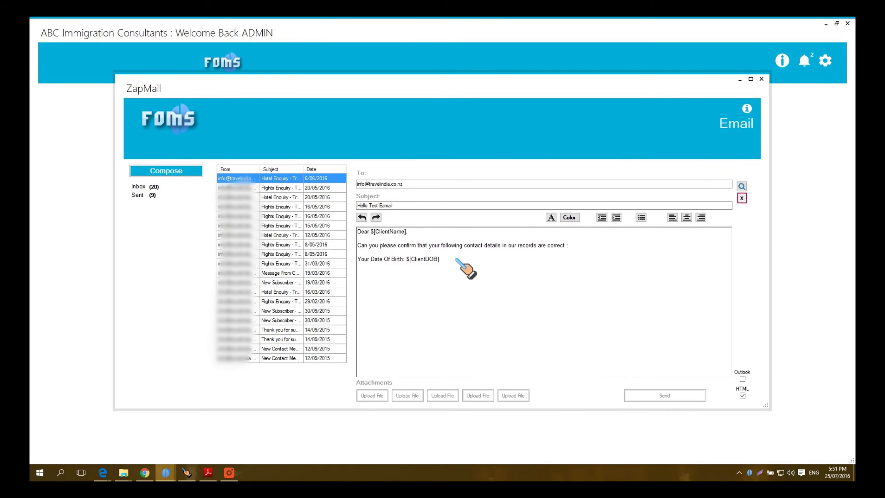
type("r Address:")
Step: Insert the client address placeholders with $[ClientStreet] on its own line
right_click(397, 274)
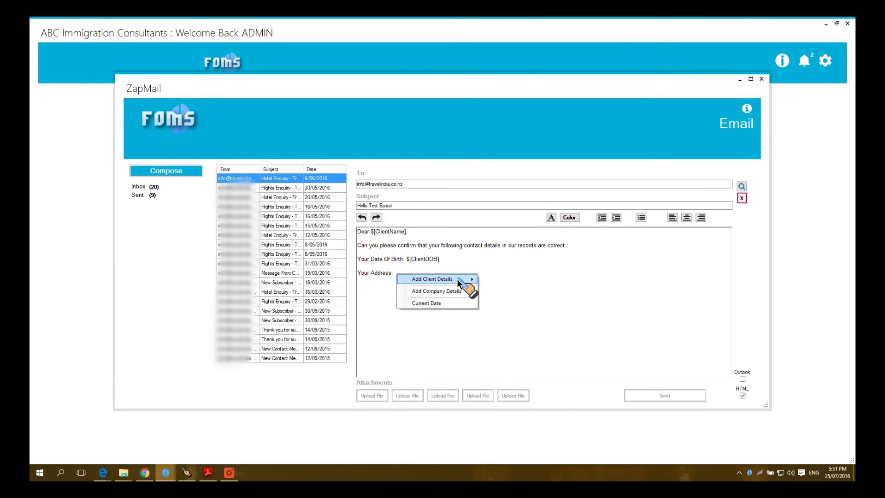
mouse_move(461, 279)
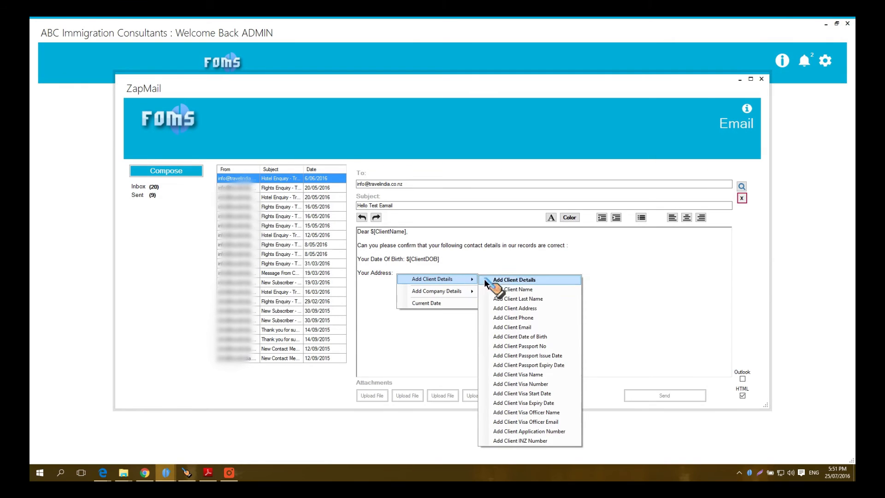
left_click(540, 308)
left_click(395, 273)
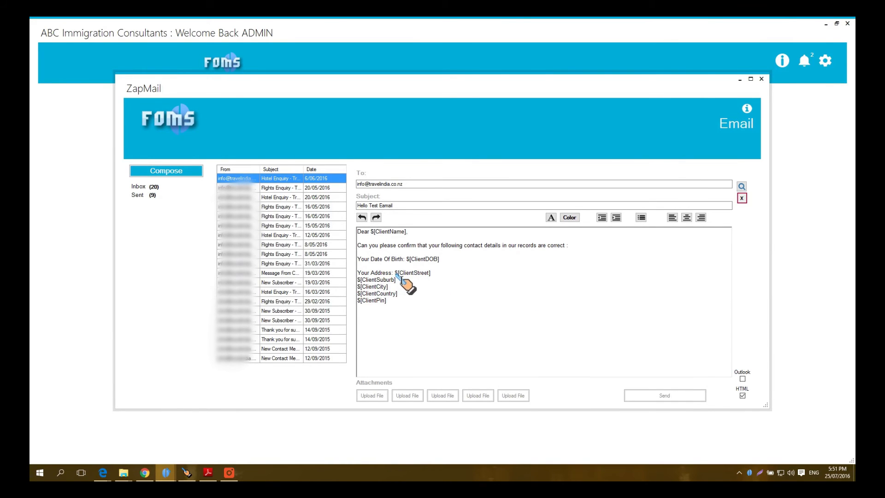
key("Return")
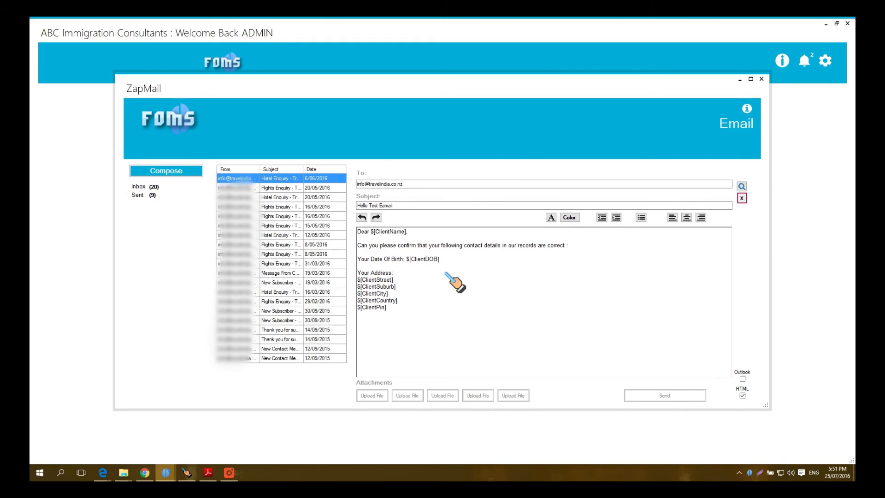
left_click(551, 217)
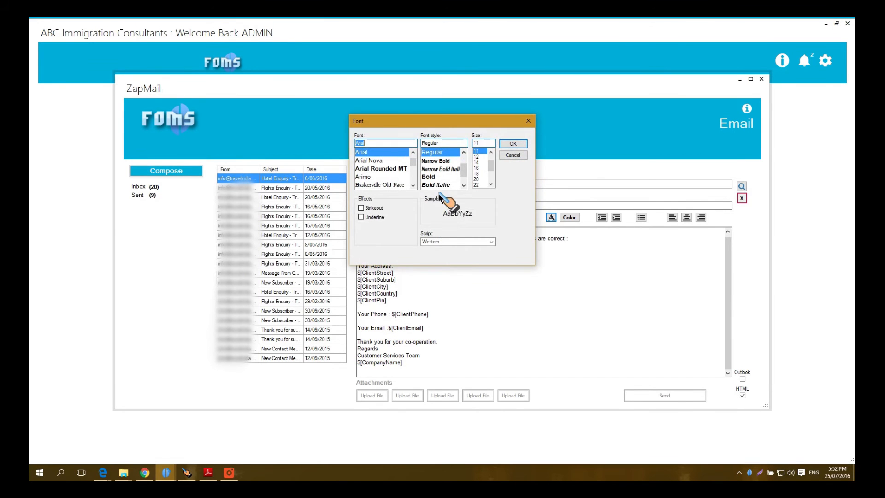
Step: Format $[CompanyName] bold at size 16 and send the email to the client
left_click(435, 177)
left_click(477, 168)
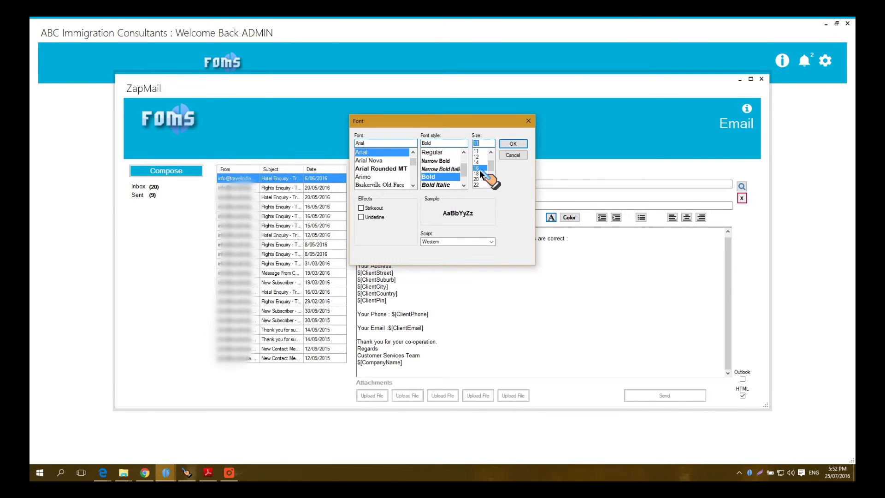
left_click(515, 146)
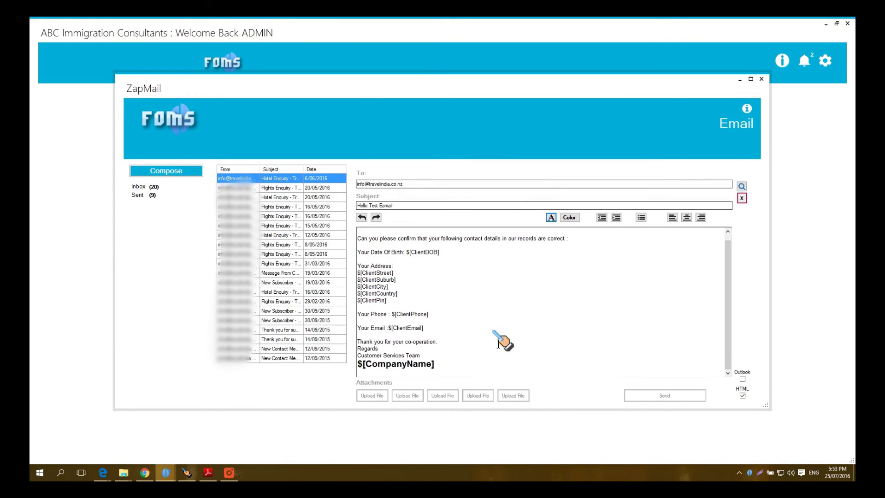
left_click(664, 397)
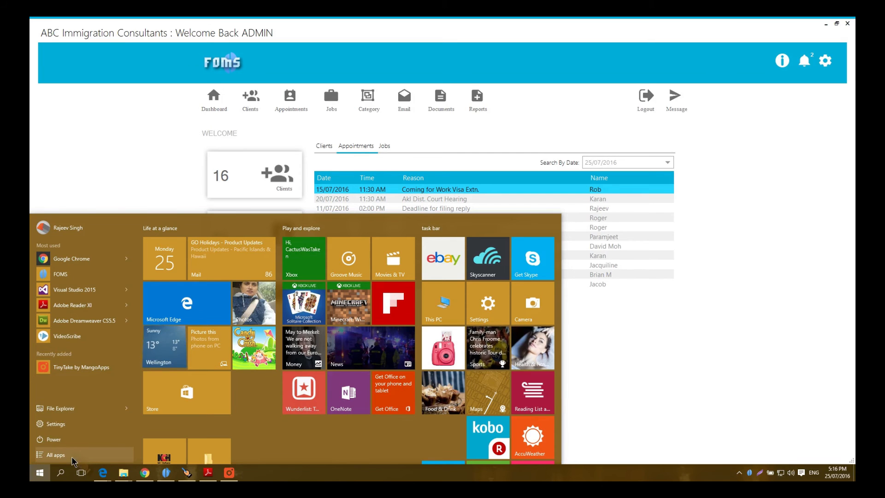
Step: Search 'word' in the Start menu and launch Word 2016
type("word")
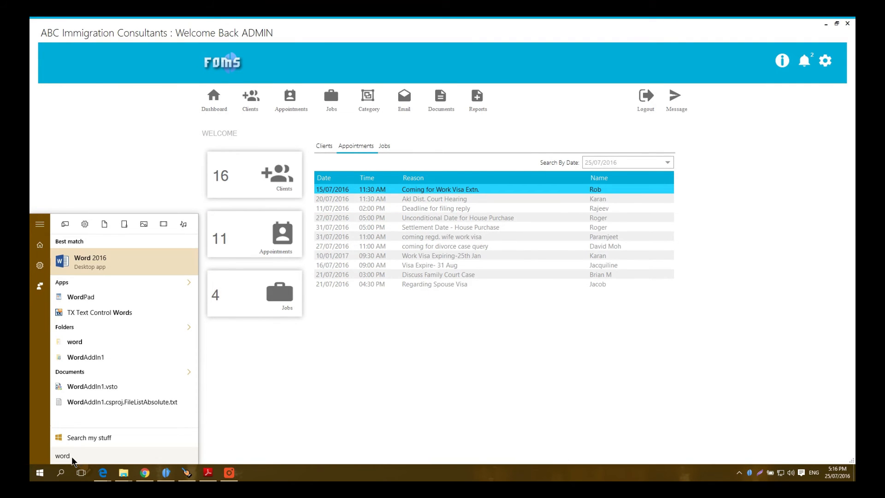
left_click(95, 267)
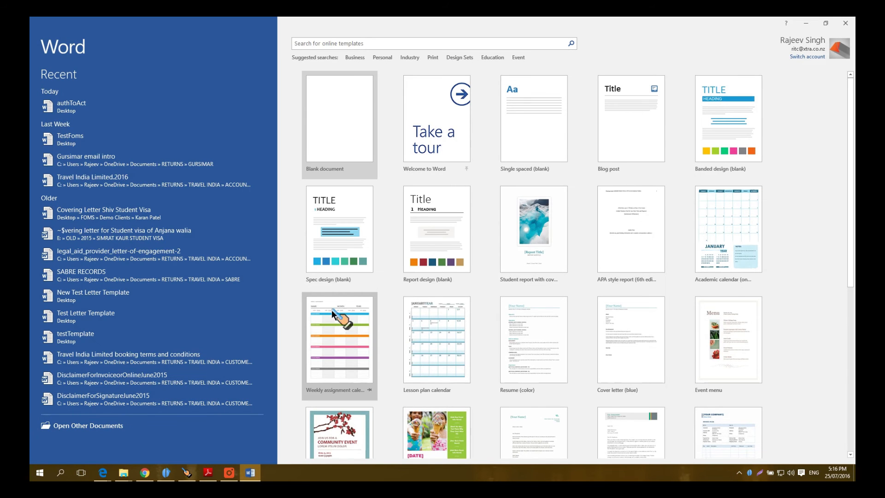
Step: Open the recent authToAct document and browse the FOMS tab's Client and Company field lists
left_click(71, 107)
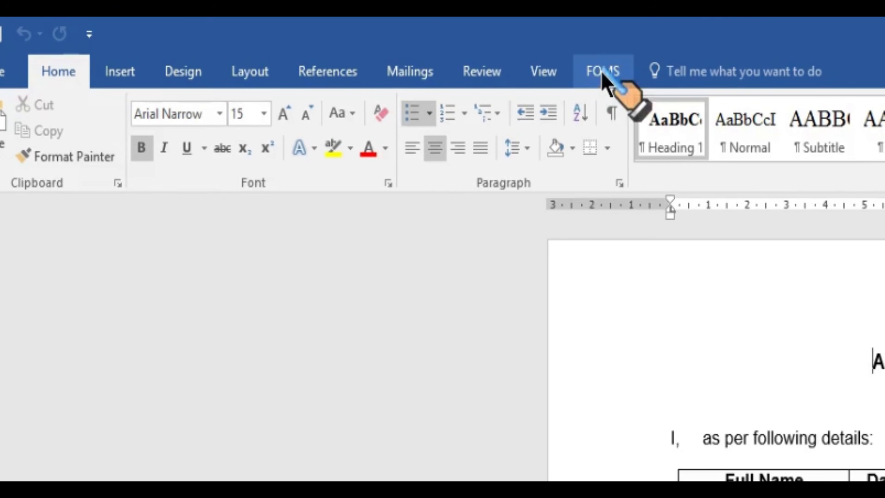
left_click(600, 70)
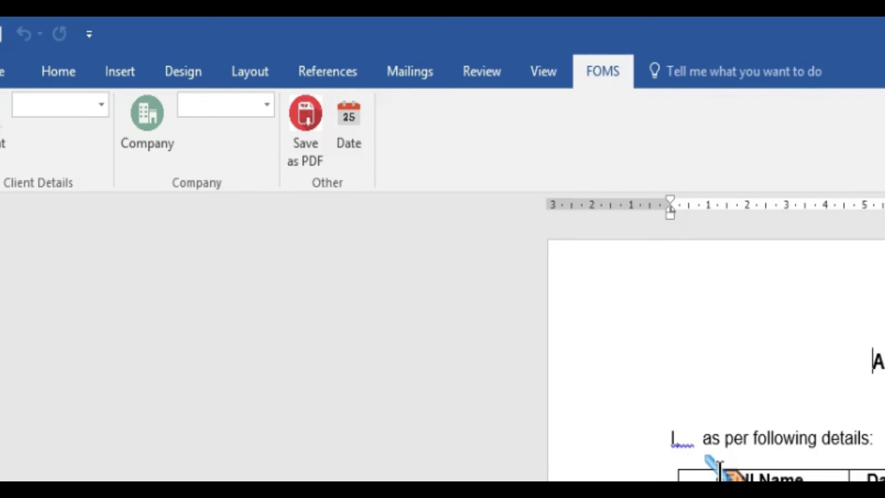
left_click(101, 106)
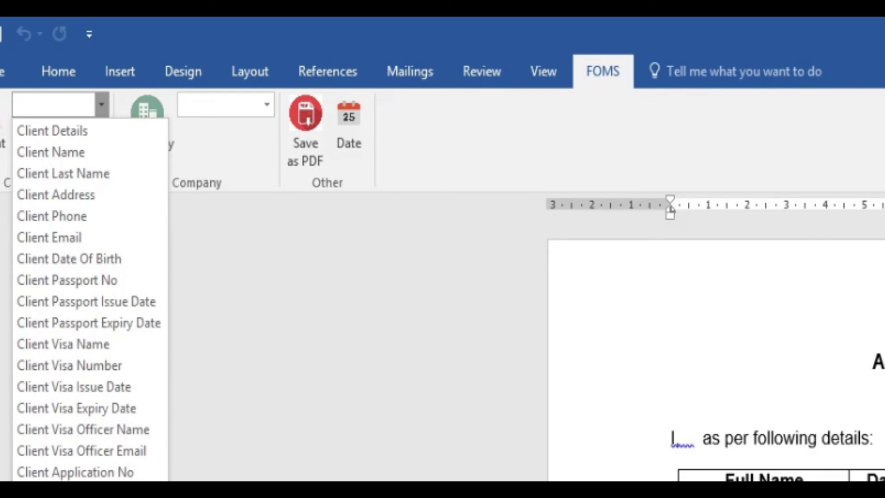
left_click(267, 107)
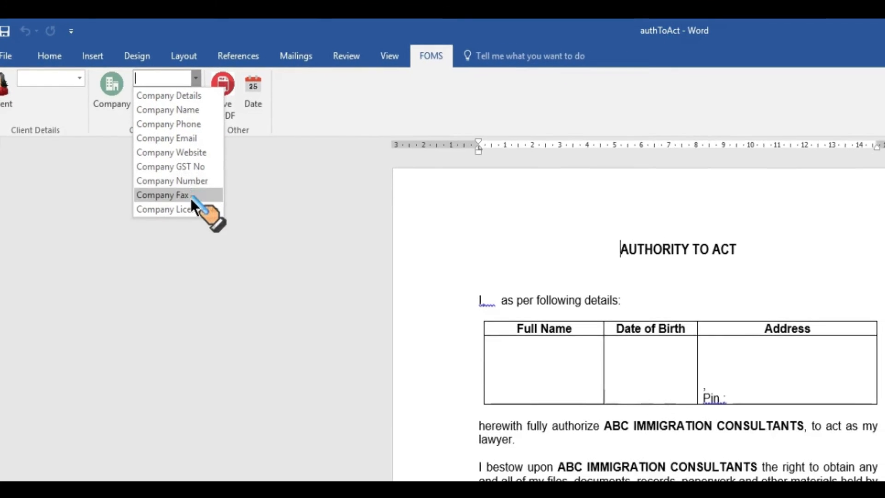
left_click(259, 200)
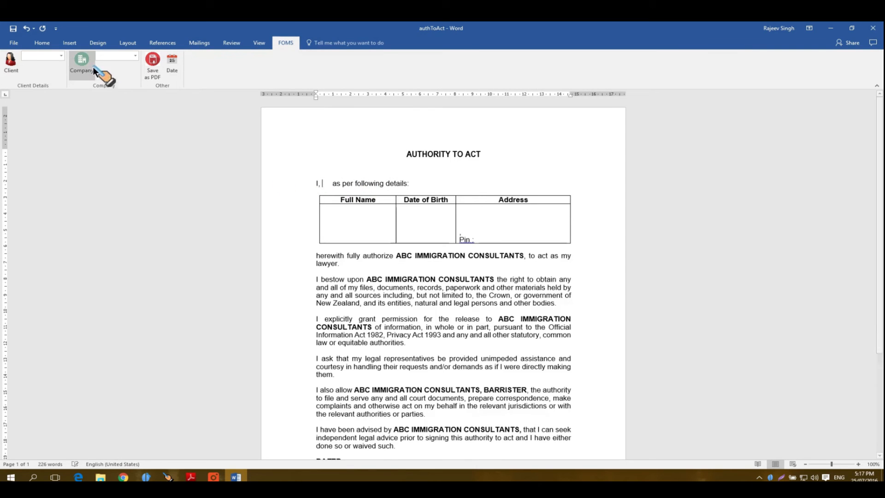
Step: Insert the client name and last name placeholders after 'I,'
left_click(61, 56)
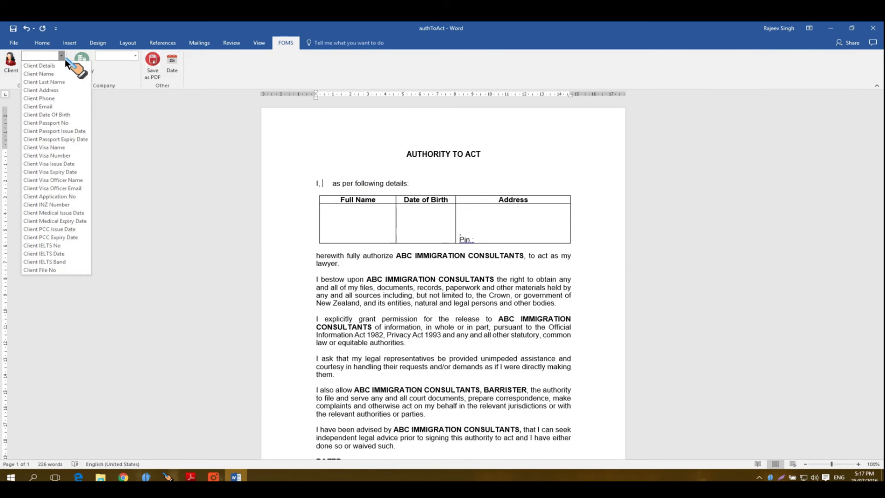
left_click(61, 74)
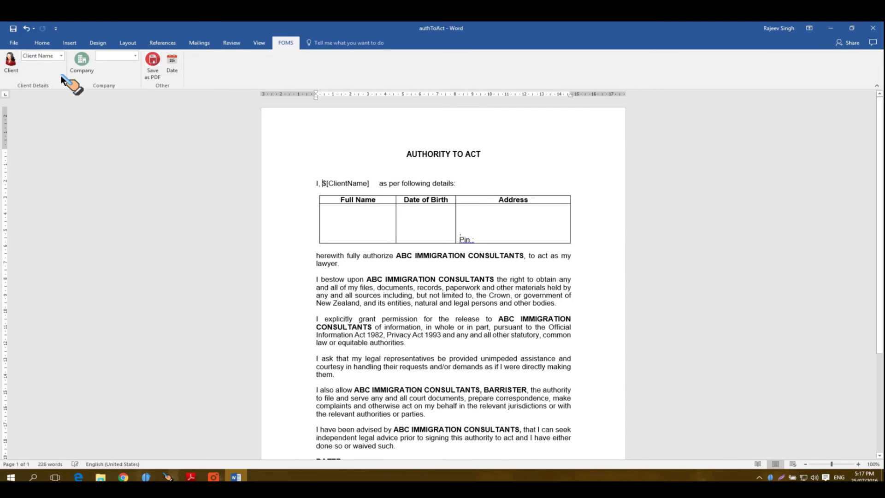
left_click(372, 184)
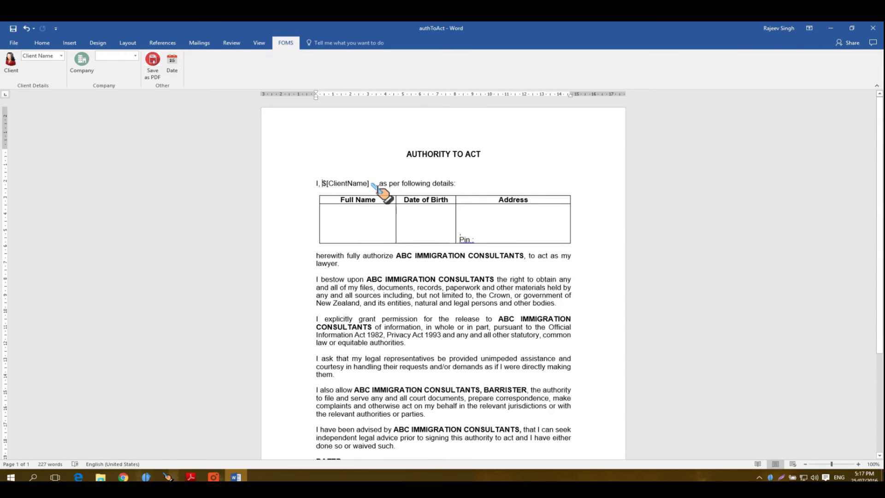
left_click(62, 57)
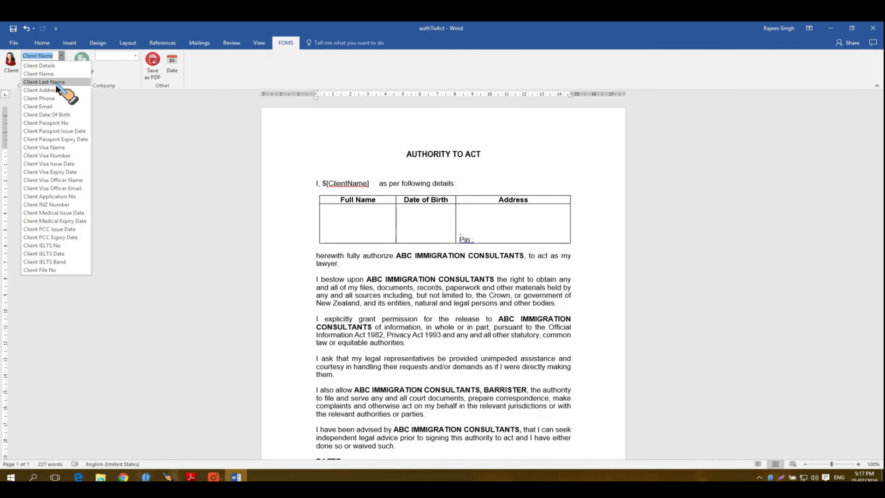
left_click(44, 82)
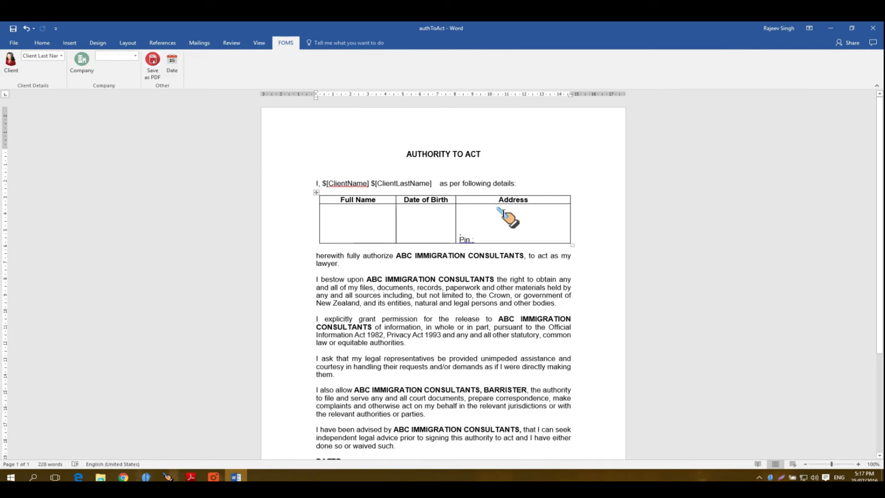
Step: Fill the table with client name, date of birth and address placeholders in Full Name and Address cells
left_click(358, 220)
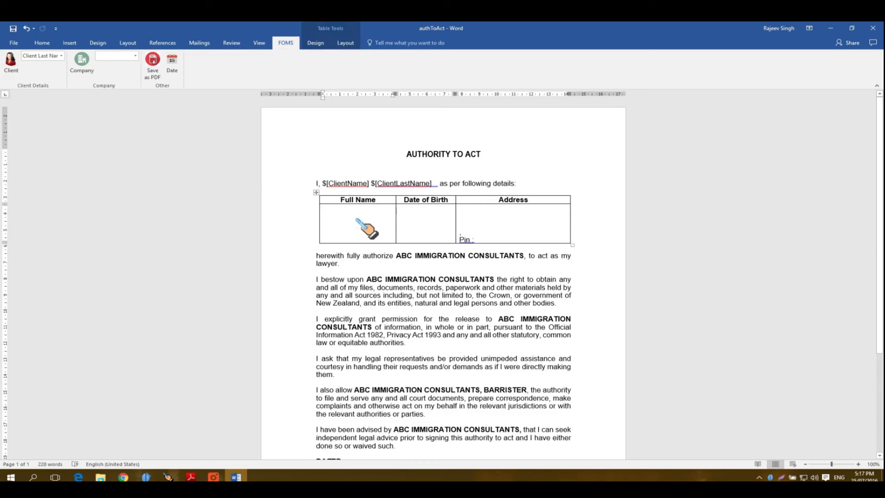
left_click(62, 56)
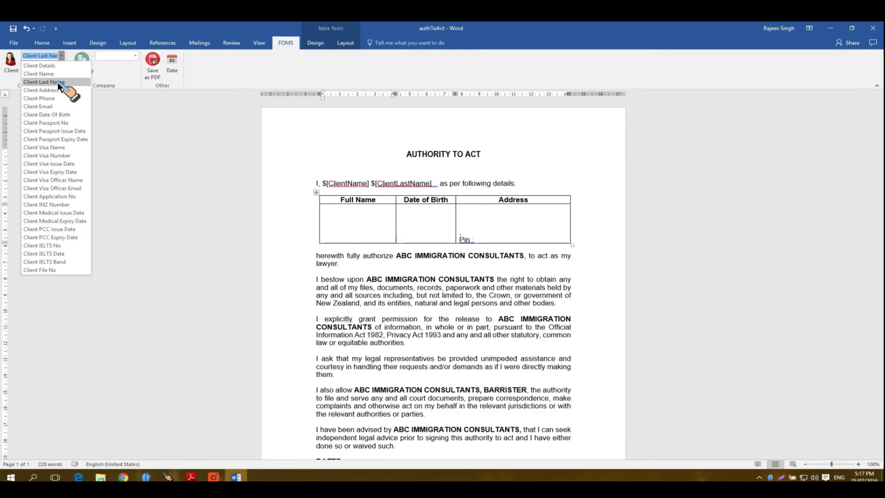
left_click(57, 73)
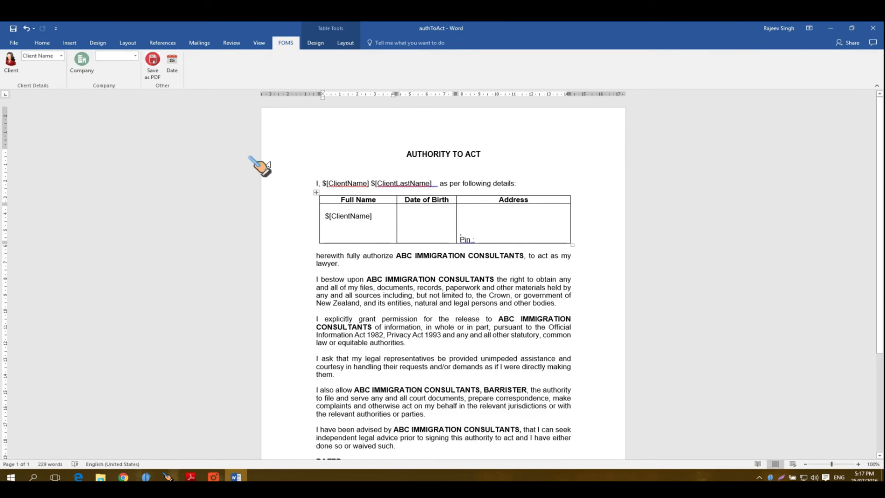
left_click(61, 56)
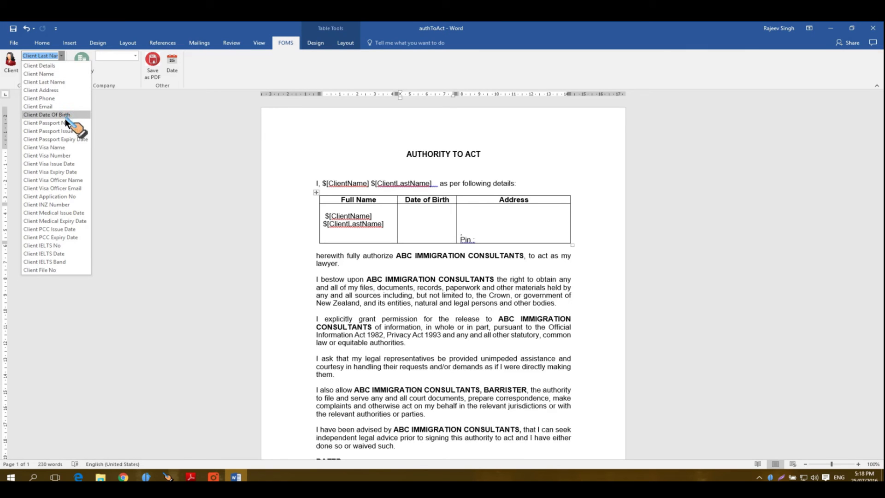
left_click(65, 119)
left_click(461, 216)
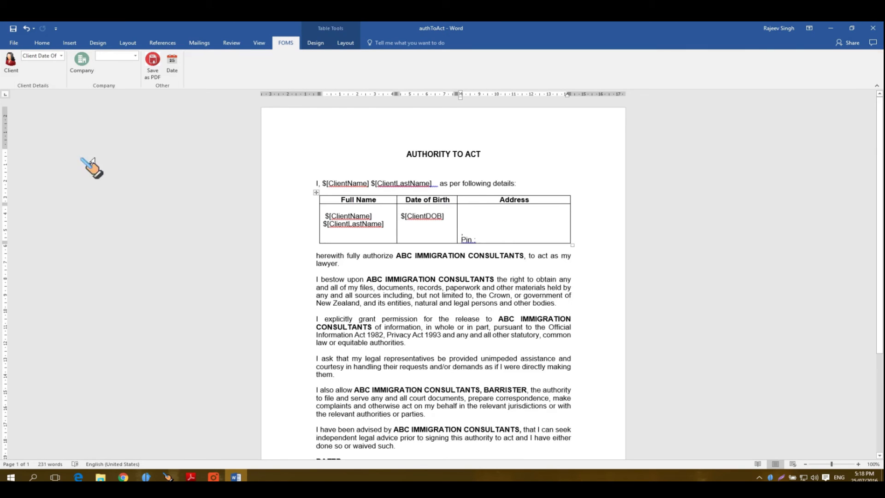
left_click(61, 56)
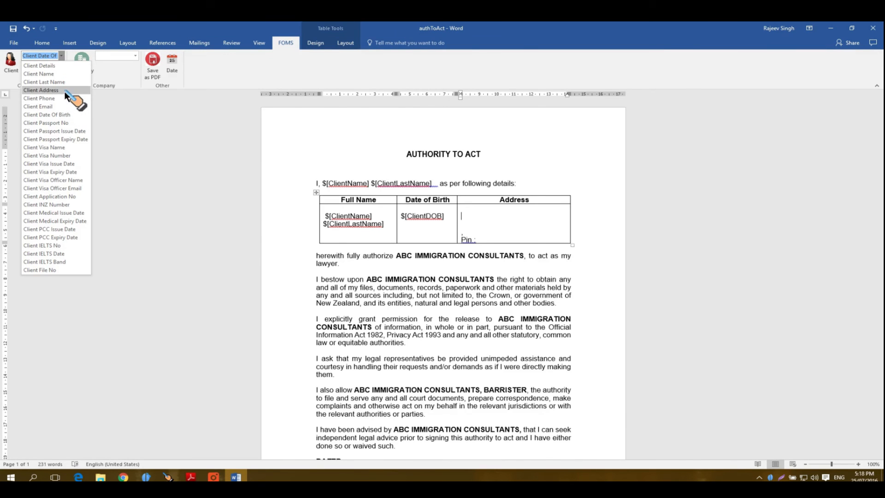
left_click(65, 91)
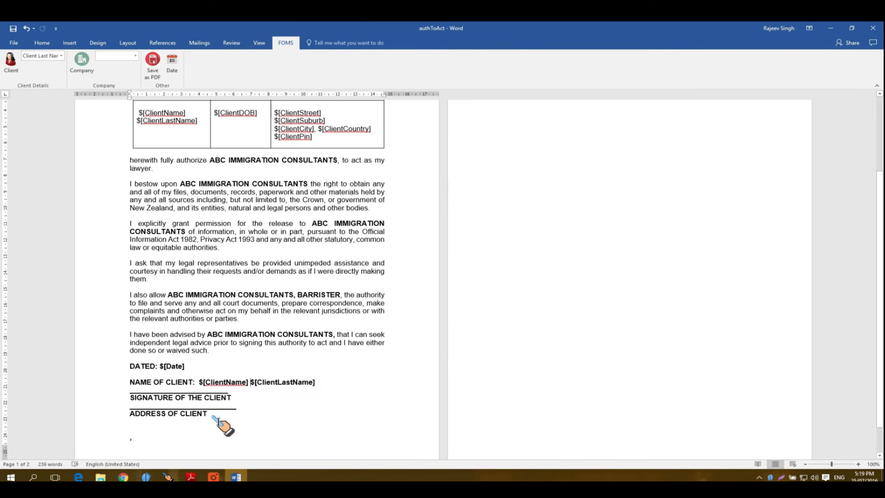
left_click(61, 56)
left_click(66, 91)
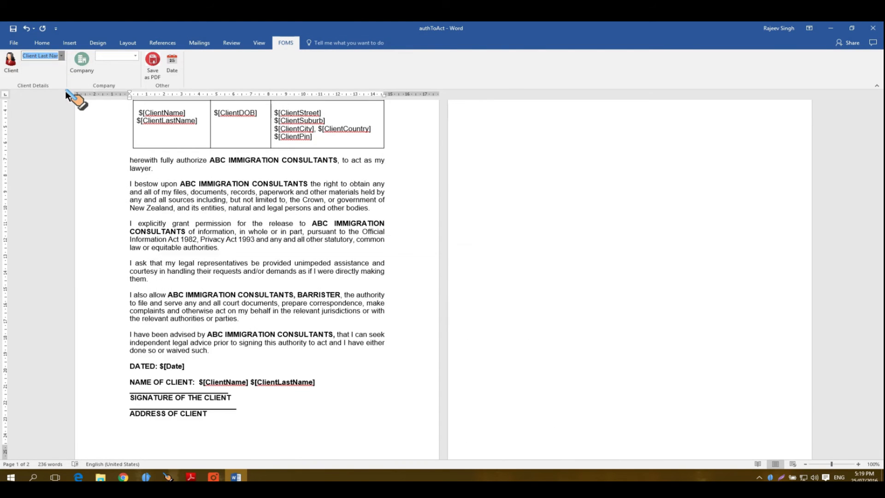
Step: Save the authToAct template, then open a client in FOMS and go to Documents
left_click(14, 42)
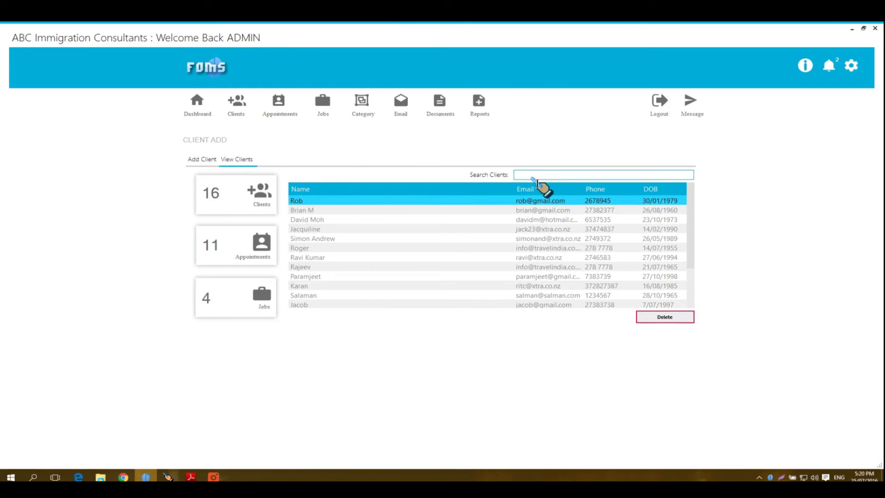
double_click(518, 202)
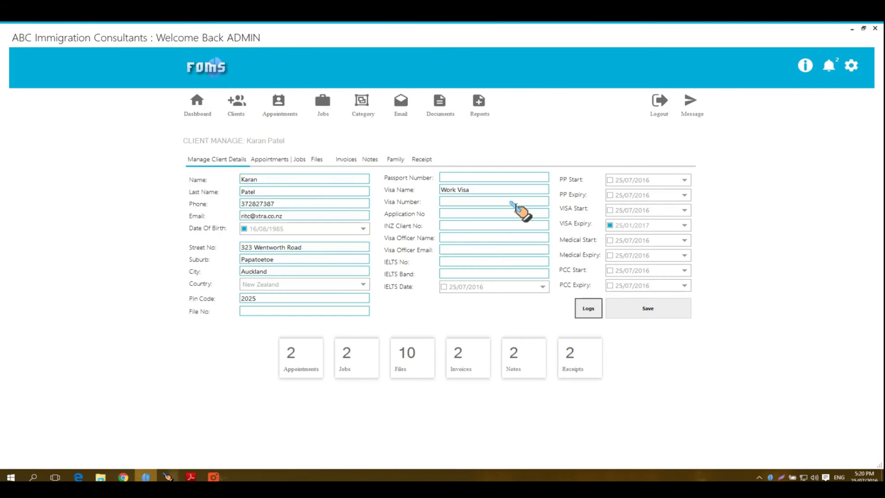
left_click(441, 110)
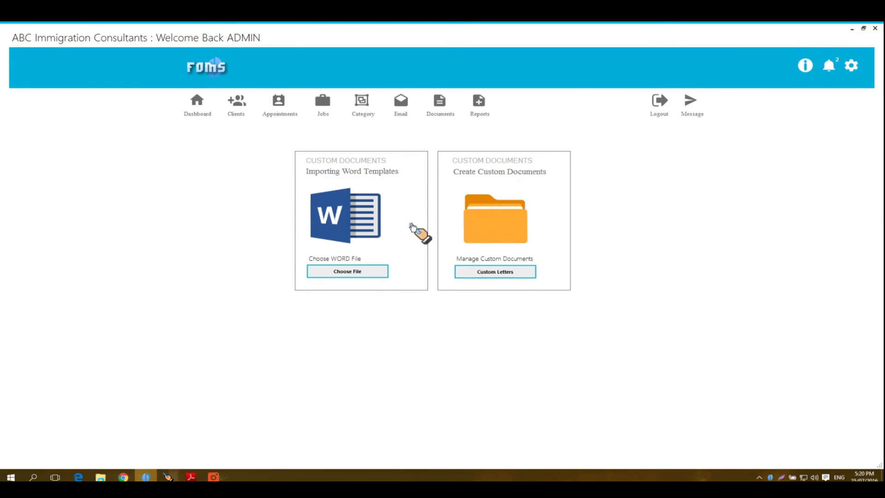
Step: Import the authToAct template and bring the generated Authority to Act letter forward in Word
left_click(354, 271)
left_click(108, 185)
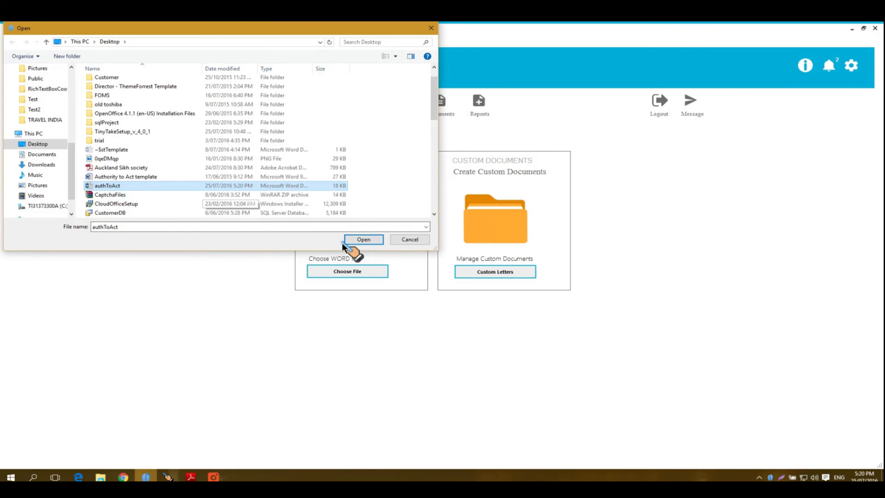
left_click(363, 239)
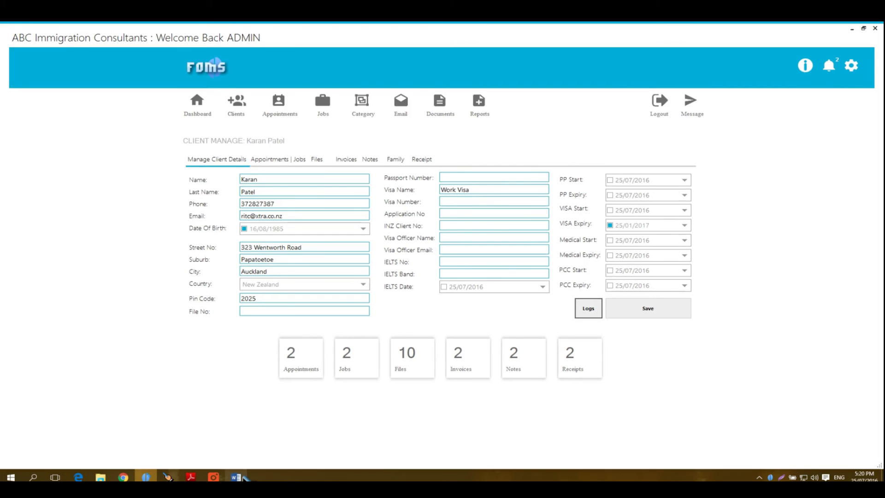
left_click(240, 478)
left_click(240, 478)
left_click(240, 478)
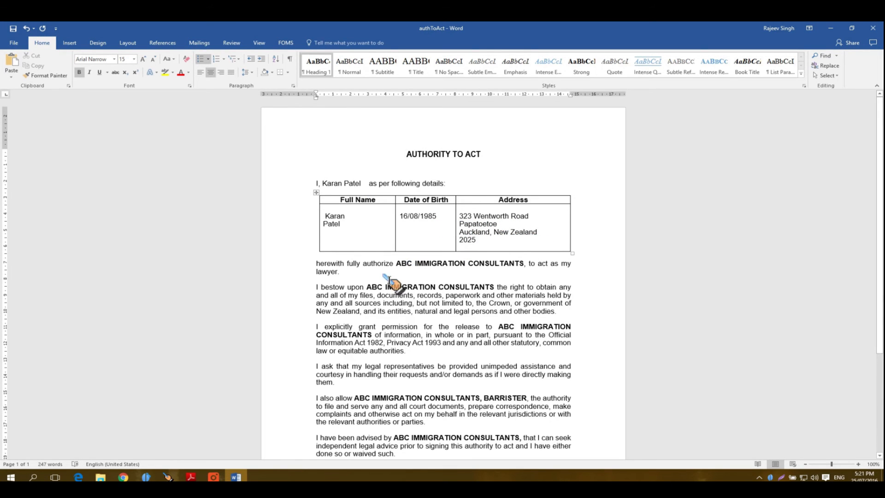
Step: Scroll down the generated letter to review the dated, client name and address lines
scroll(472, 291, "down", 4)
scroll(472, 291, "down", 1)
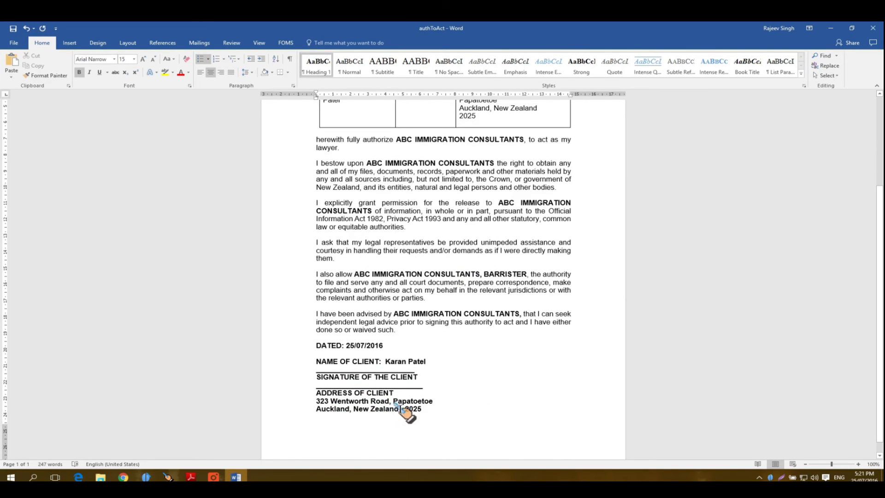
scroll(445, 437, "down", 1)
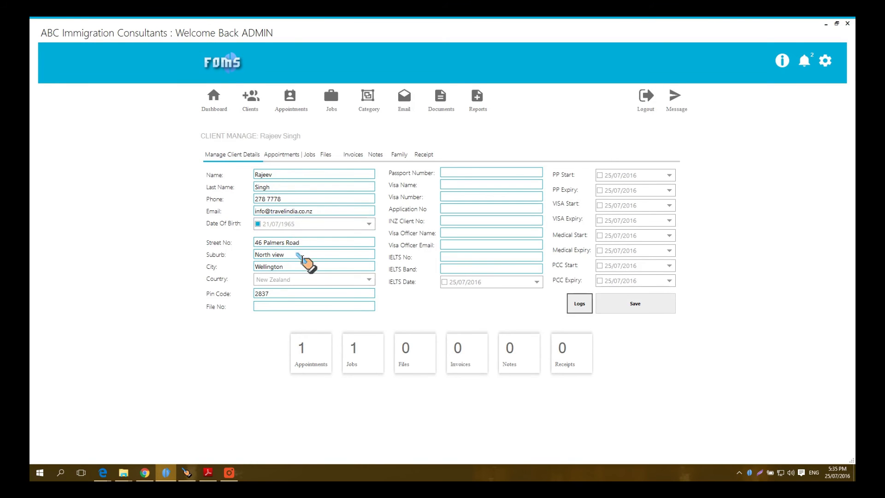
Step: From Documents, import authToAct again and view this client's Authority to Act letter in Word
left_click(442, 99)
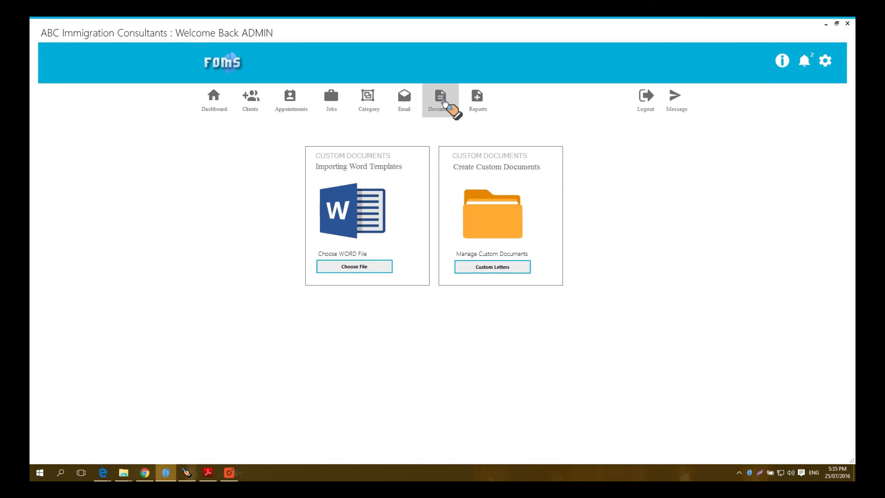
left_click(355, 266)
left_click(131, 204)
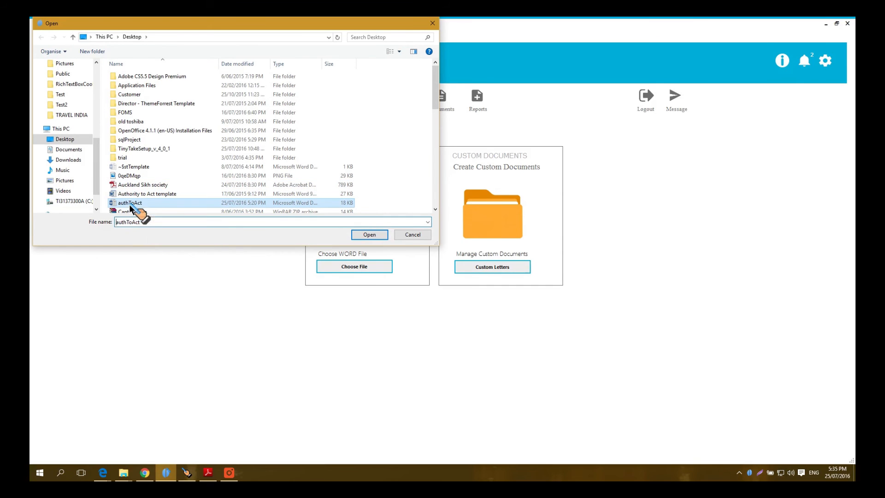
left_click(363, 238)
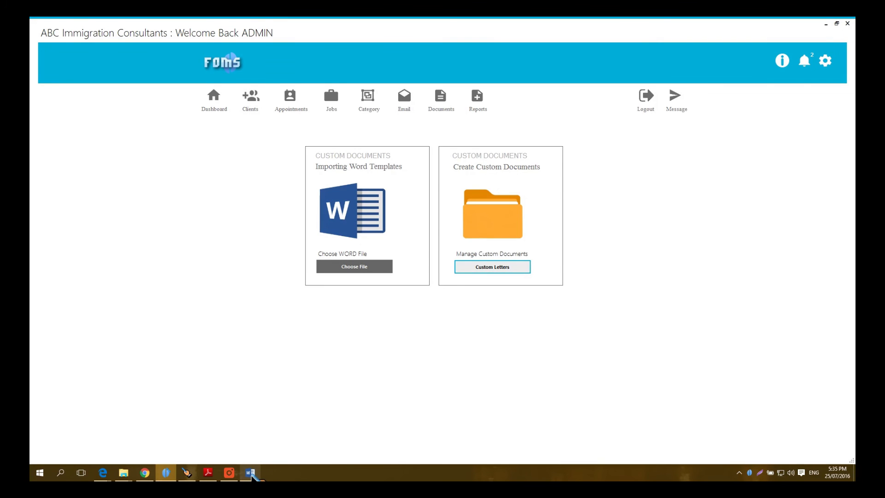
left_click(253, 471)
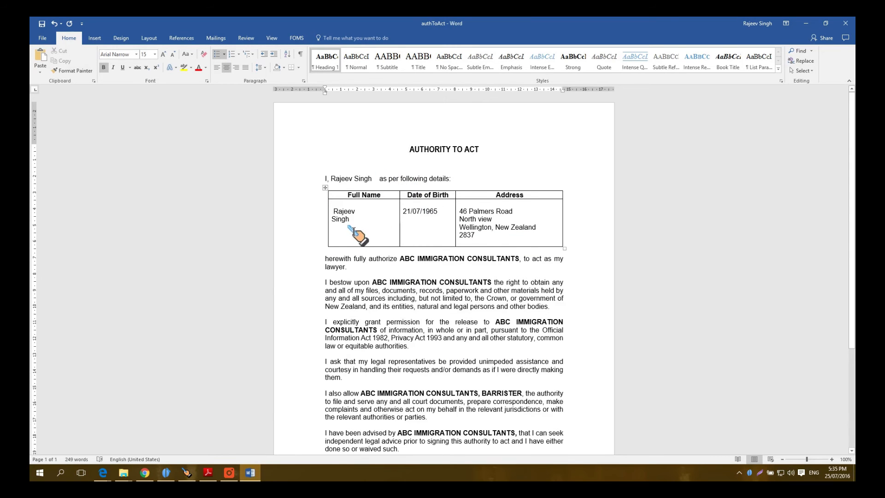
Step: Save the filled-in Authority to Act letter as a PDF named test22
scroll(449, 295, "down", 4)
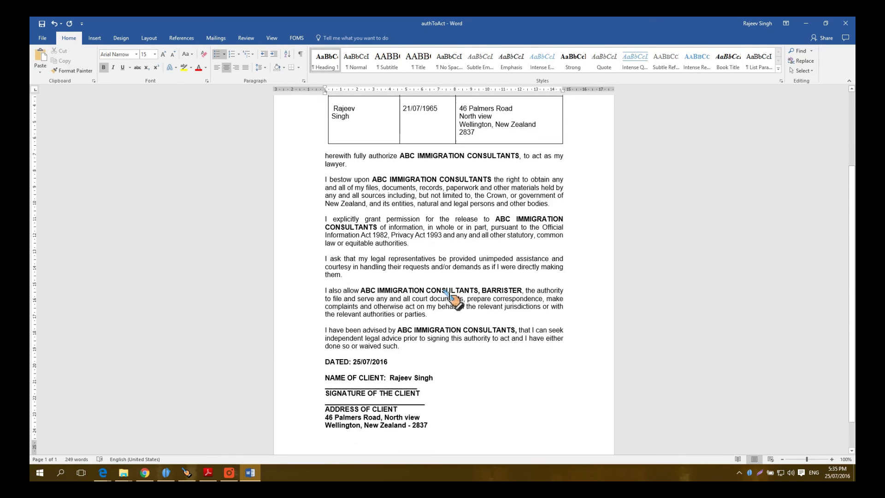
scroll(449, 295, "down", 1)
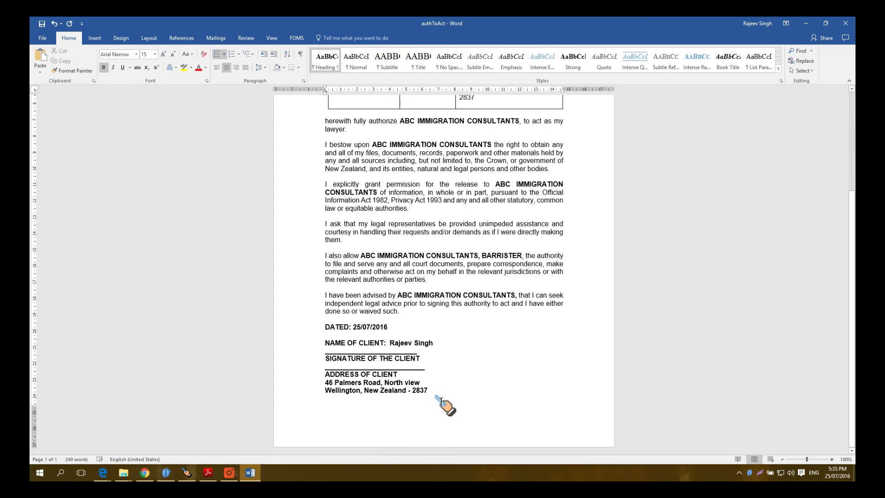
scroll(458, 378, "up", 4)
scroll(456, 378, "up", 1)
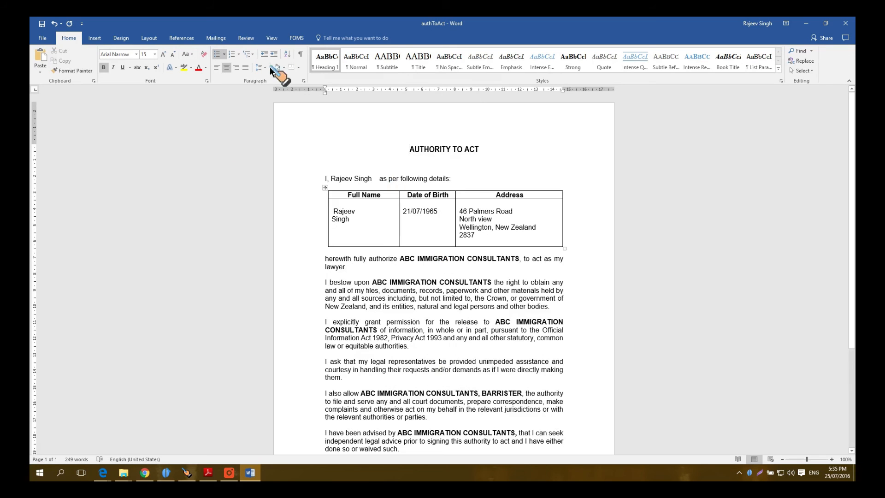
left_click(297, 38)
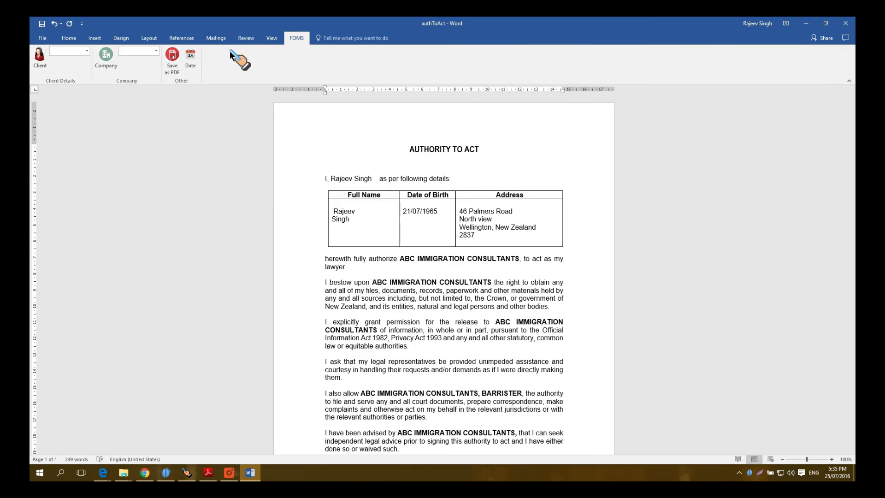
left_click(170, 63)
type("test22")
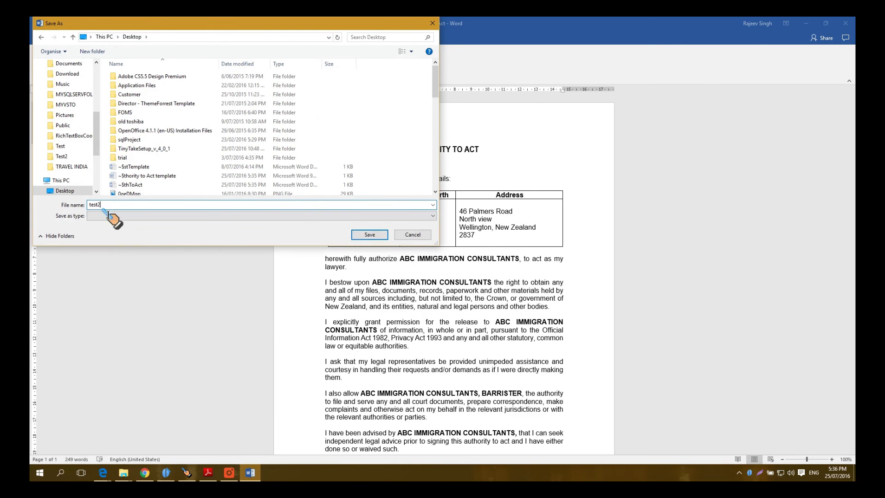
left_click(370, 235)
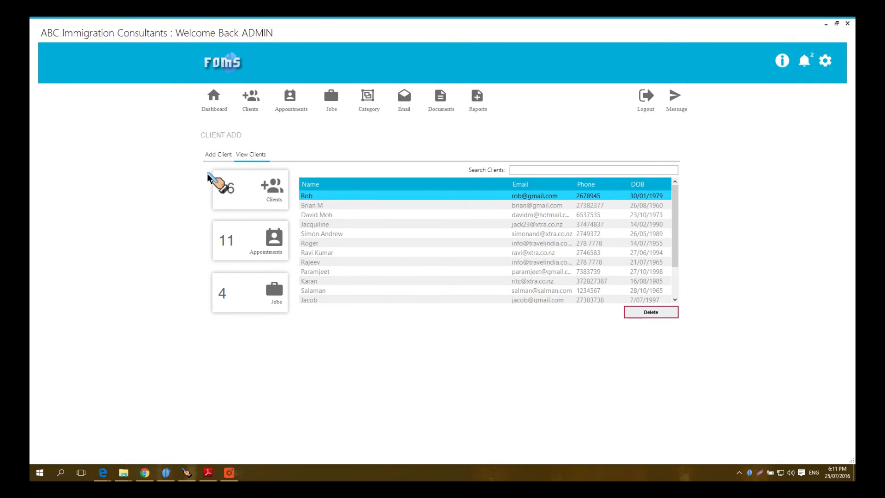
Step: Import new clients from the CUSTOMERS folder using Add Client's Import From Folder
left_click(211, 156)
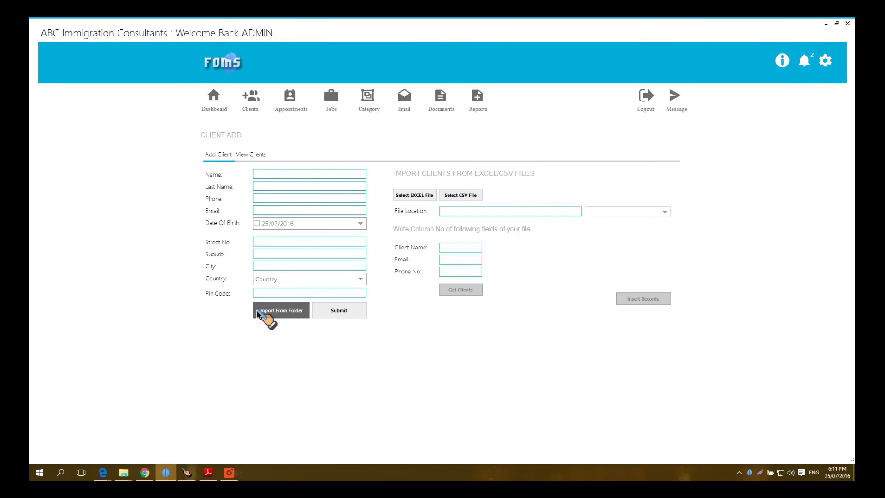
left_click(283, 311)
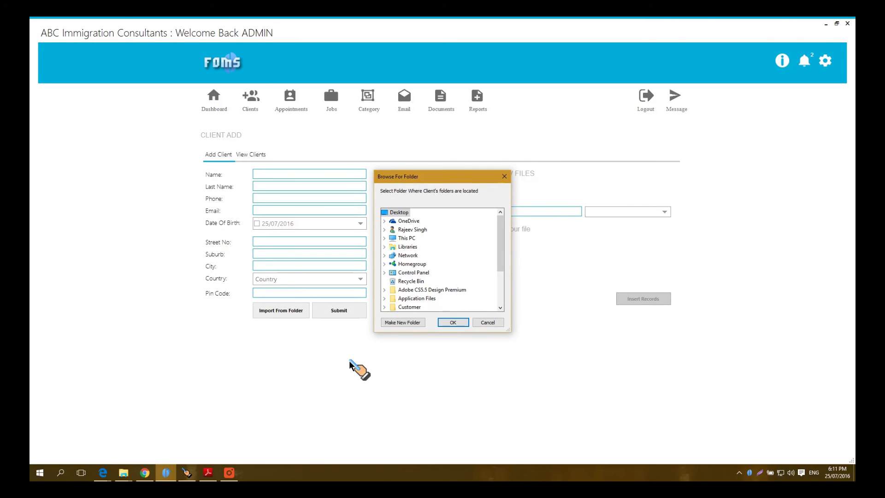
left_click(230, 475)
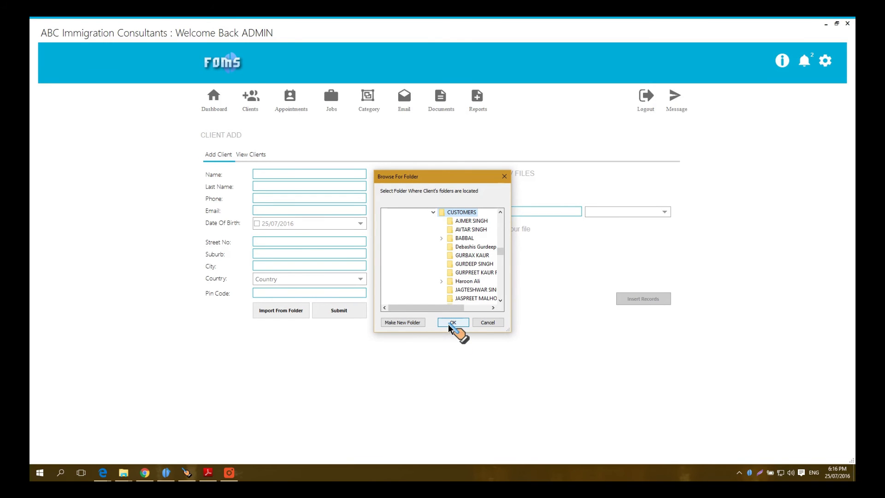
left_click(450, 323)
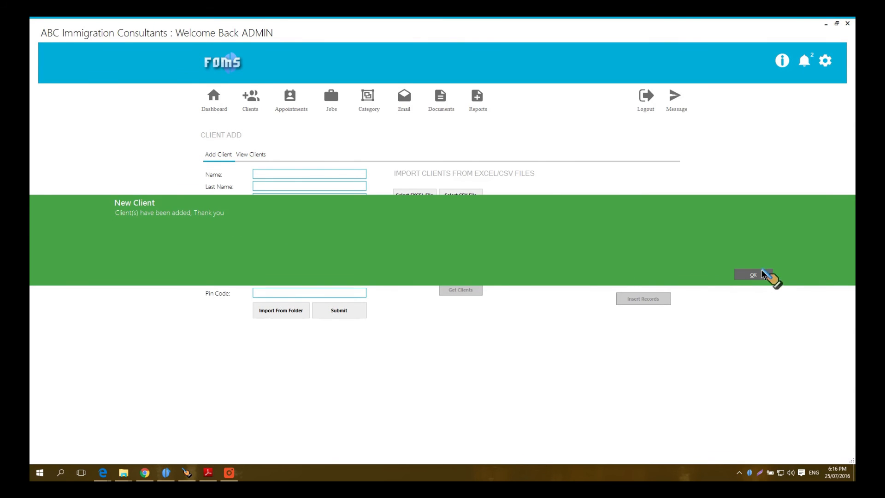
left_click(760, 276)
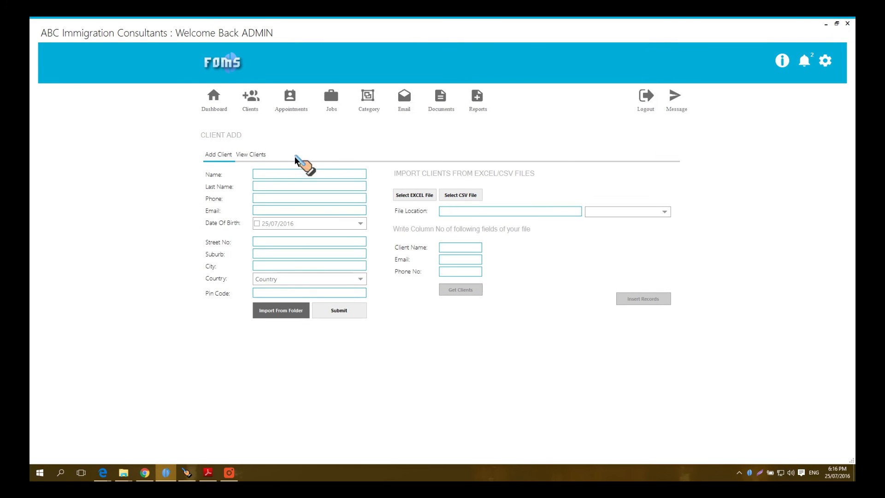
Step: Open an imported client's record from the View Clients list
left_click(261, 155)
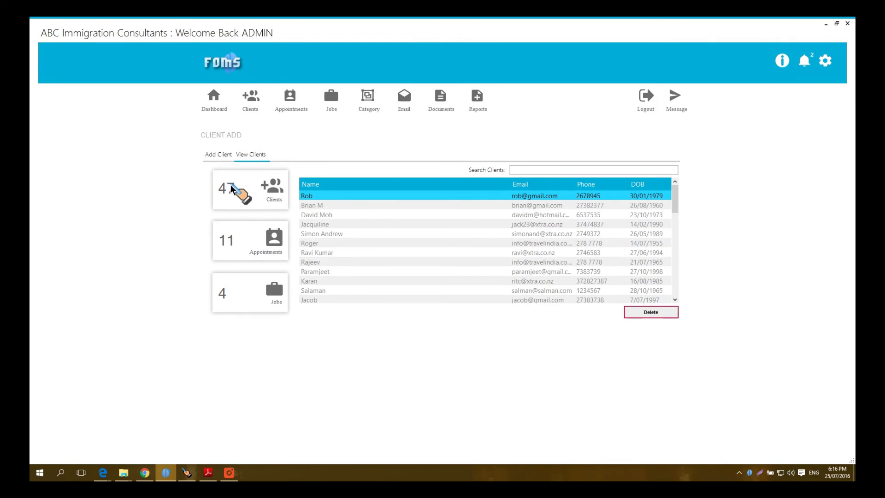
scroll(381, 229, "down", 10)
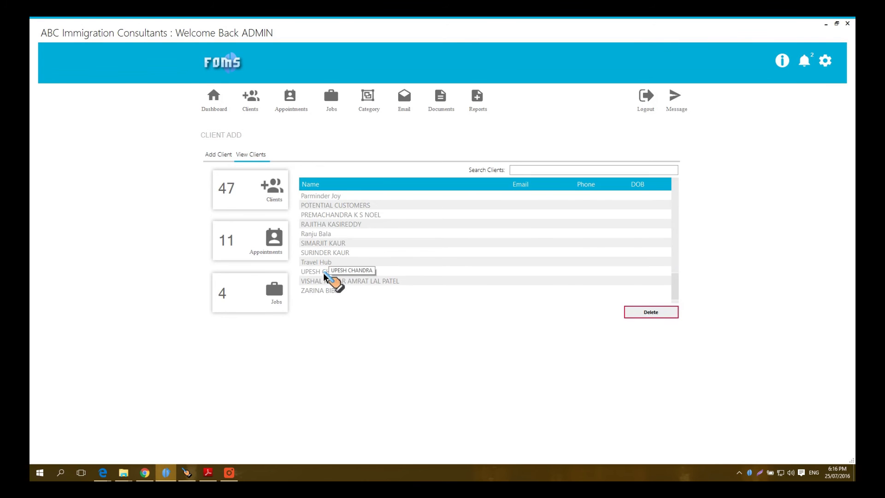
double_click(324, 272)
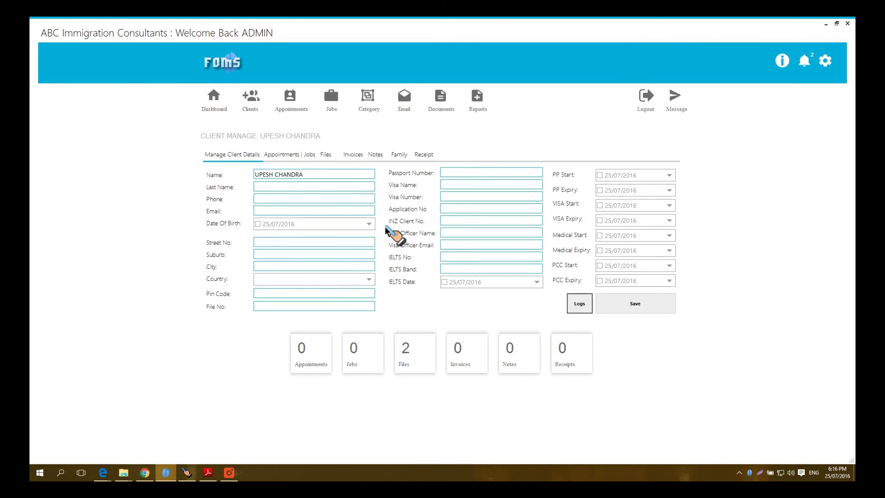
Step: Show the client's stored files and read the itinerary PDF in Adobe Reader before closing it
left_click(327, 158)
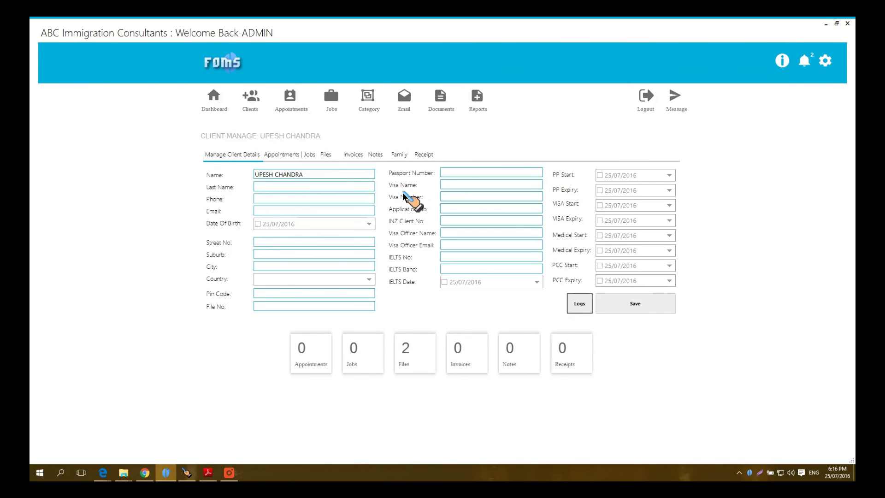
left_click(328, 158)
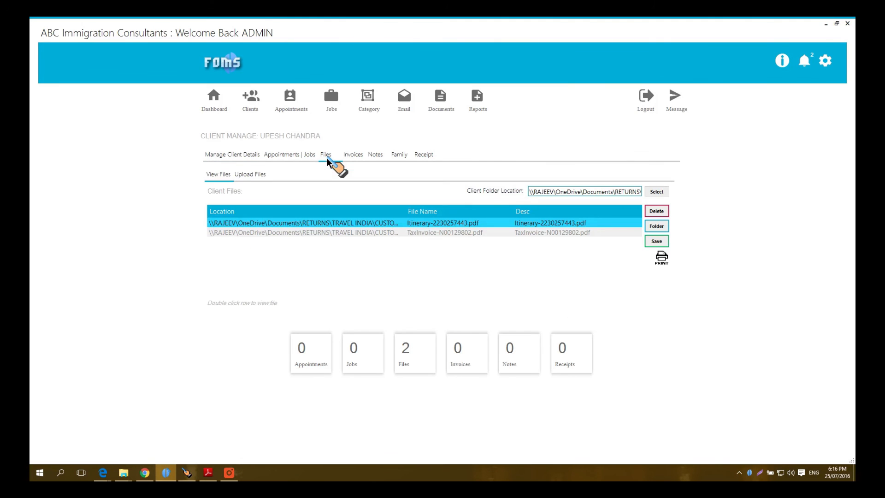
double_click(623, 225)
scroll(450, 292, "down", 5)
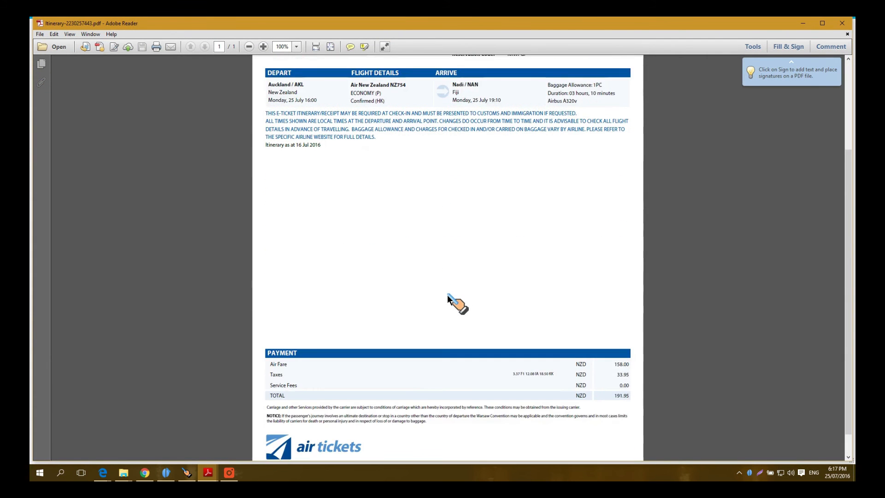
scroll(456, 295, "up", 5)
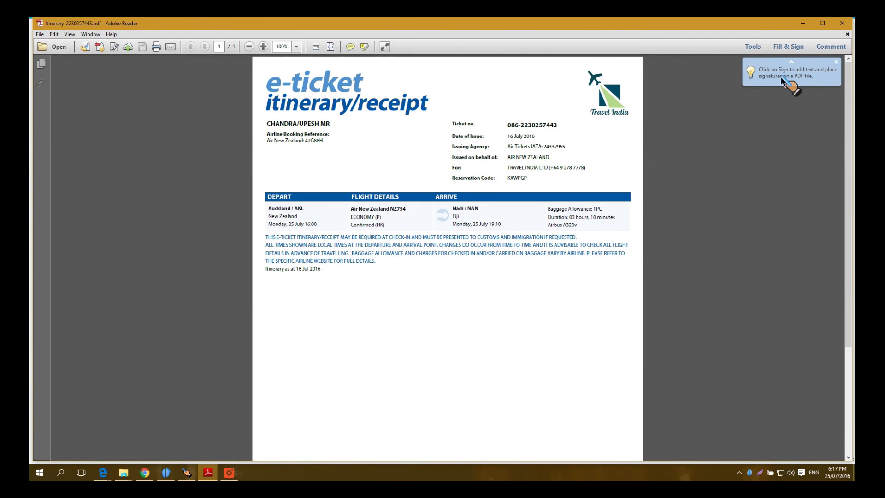
left_click(845, 24)
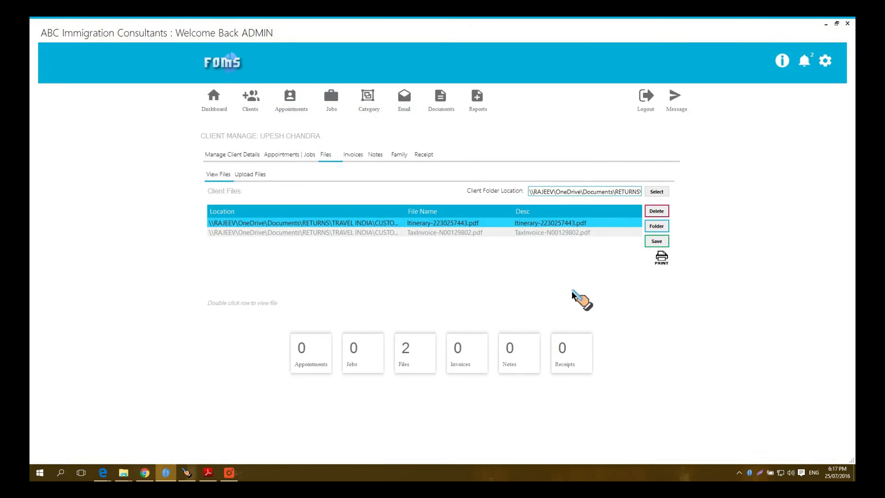
Step: Check the client's disk folder holding the itinerary and tax invoice PDFs, then return to Clients
left_click(656, 226)
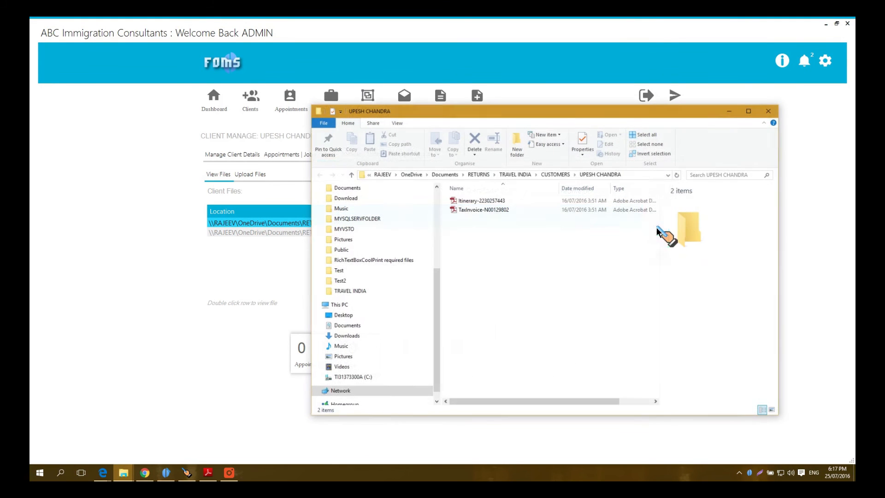
left_click(767, 112)
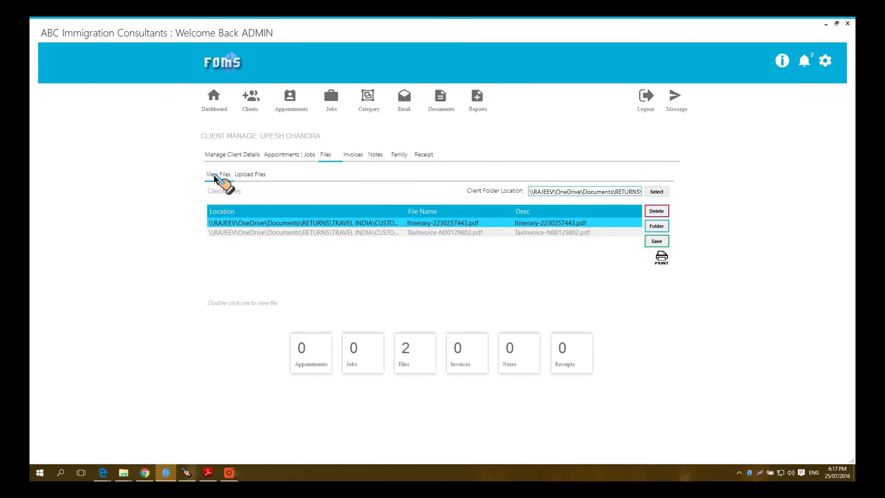
left_click(249, 108)
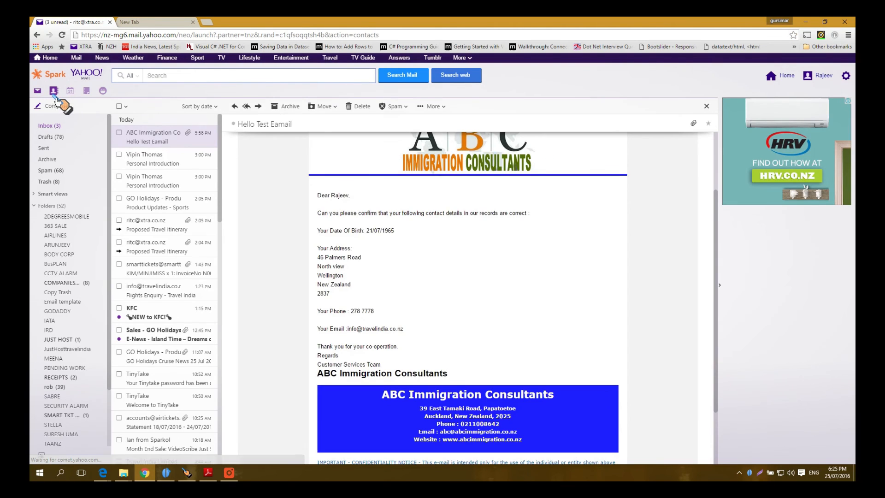
Step: Export the 313 Yahoo Mail contacts in Yahoo CSV format
left_click(54, 92)
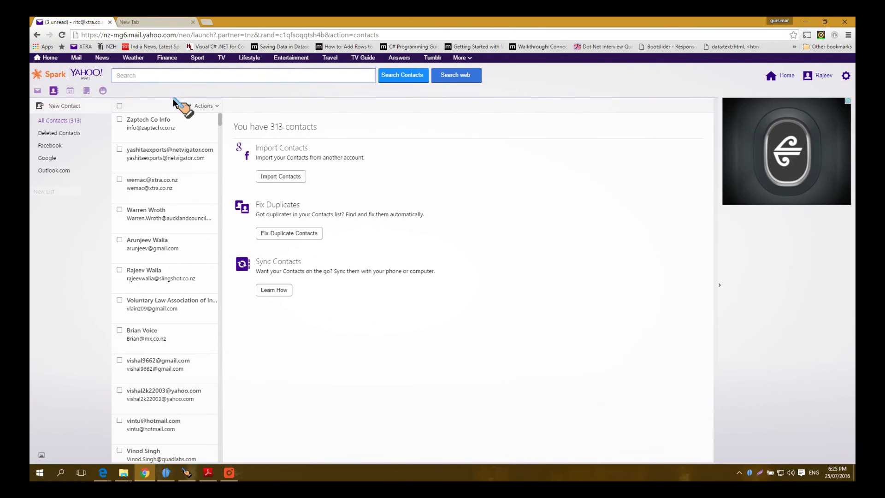
left_click(220, 109)
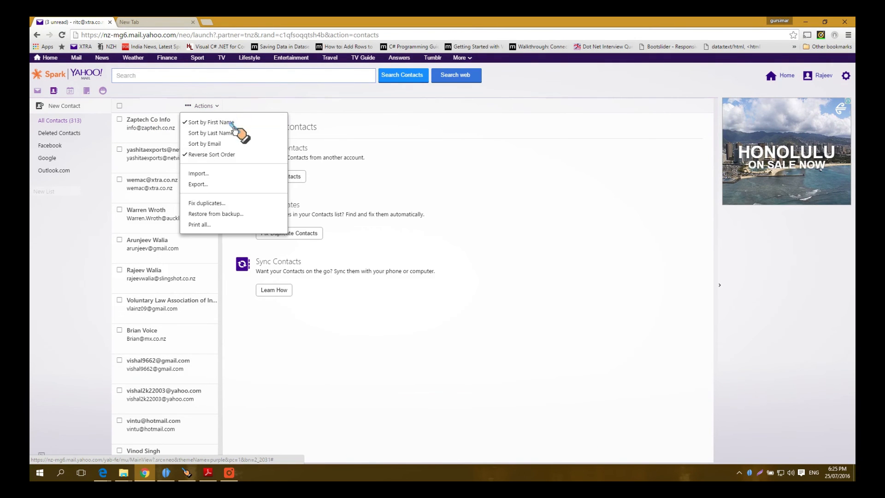
left_click(201, 186)
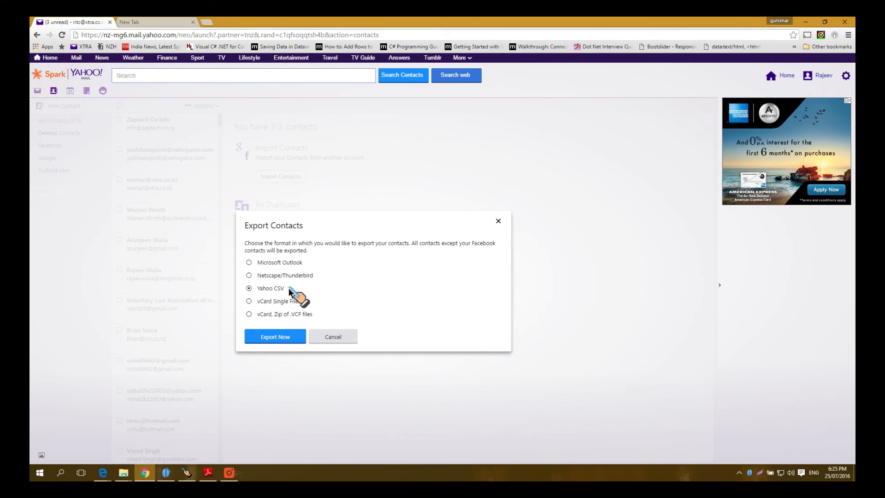
left_click(276, 337)
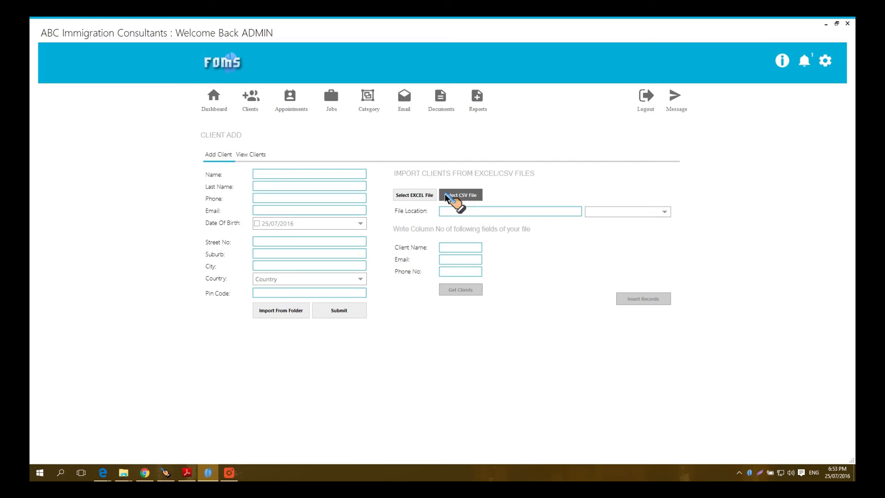
Step: Load clients from MyCsvFile with names in column 1, emails in column 5, phones in column 2
left_click(454, 197)
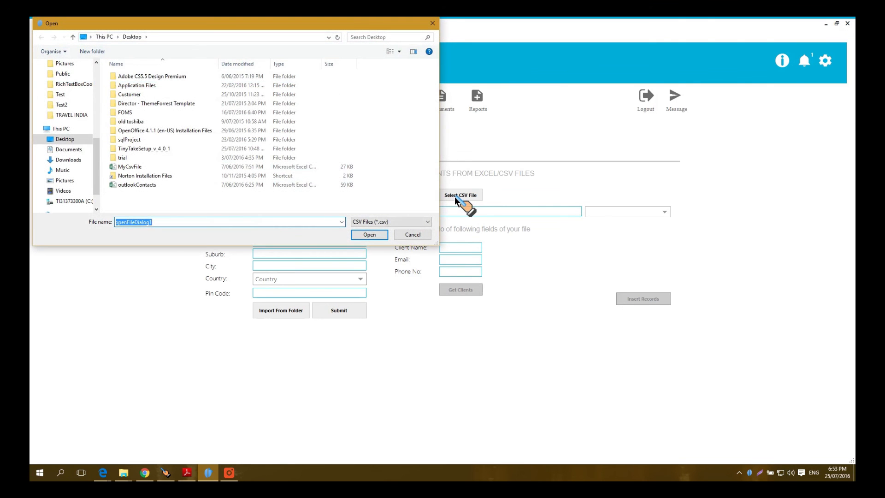
left_click(138, 167)
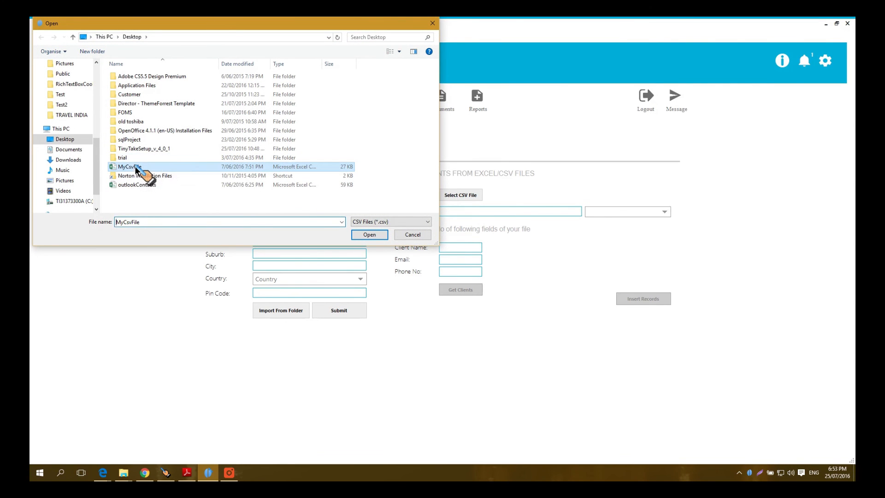
left_click(369, 234)
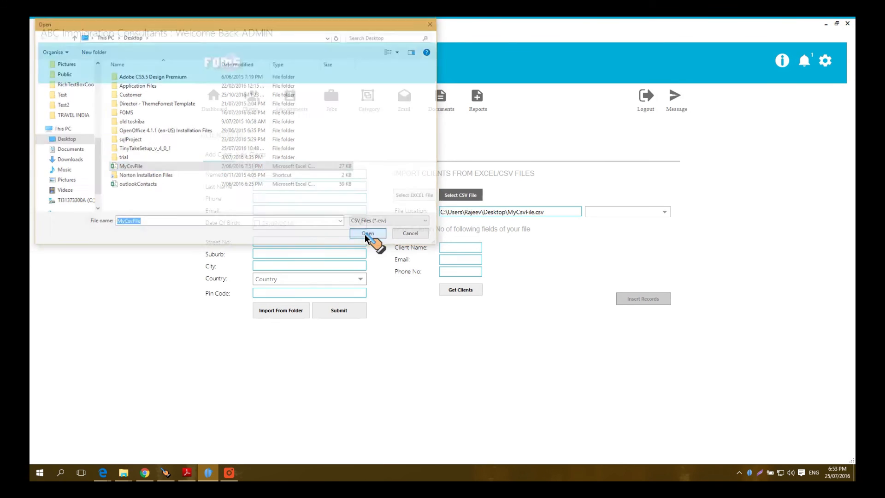
left_click(455, 250)
type("1")
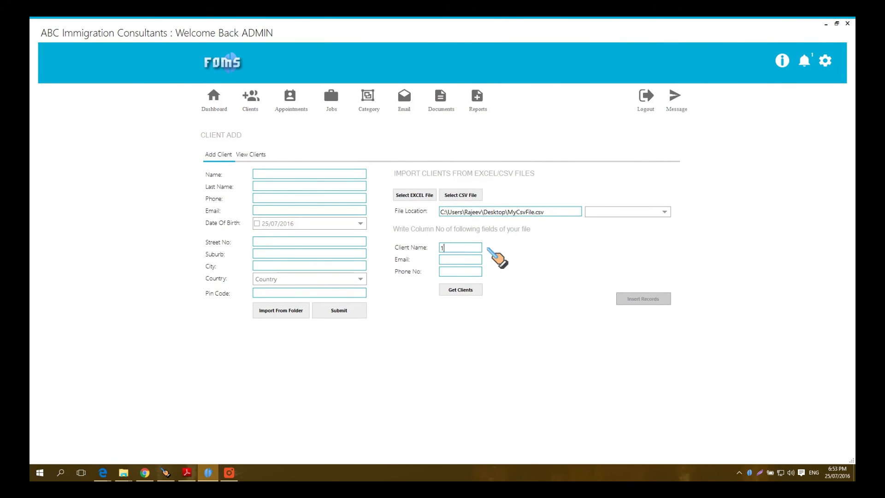
left_click(453, 262)
type("5")
left_click(453, 273)
type("2")
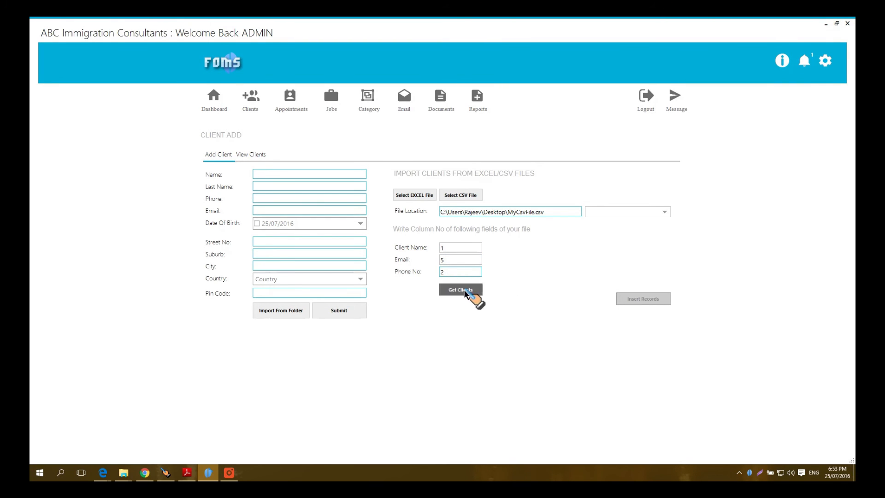
left_click(464, 289)
Step: Insert the loaded clients as new records and dismiss the confirmation
scroll(554, 264, "down", 7)
scroll(562, 275, "down", 5)
scroll(553, 265, "up", 10)
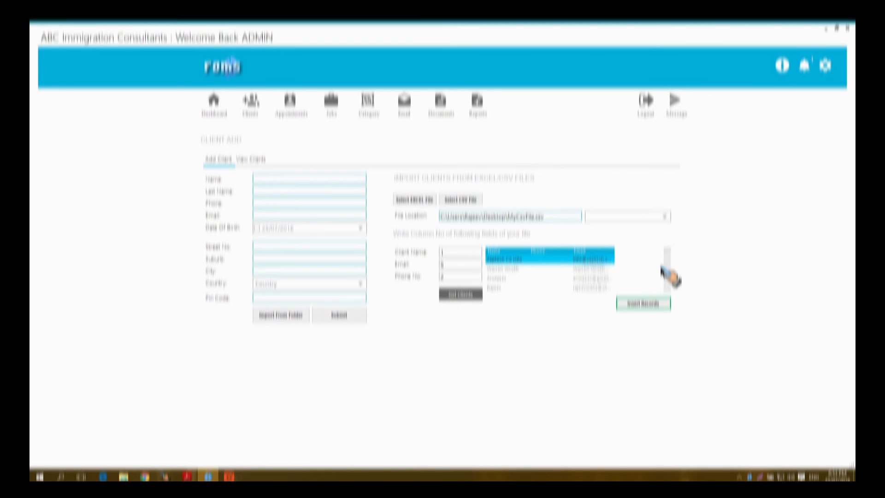
left_click(647, 303)
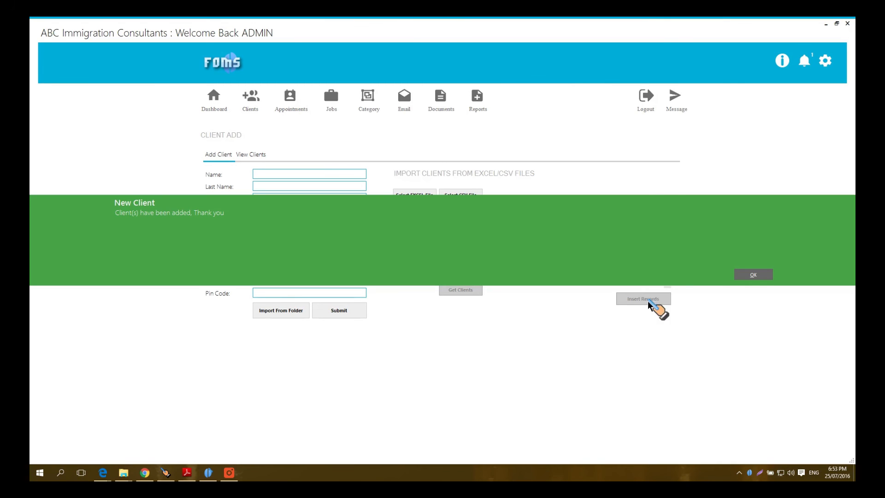
left_click(750, 275)
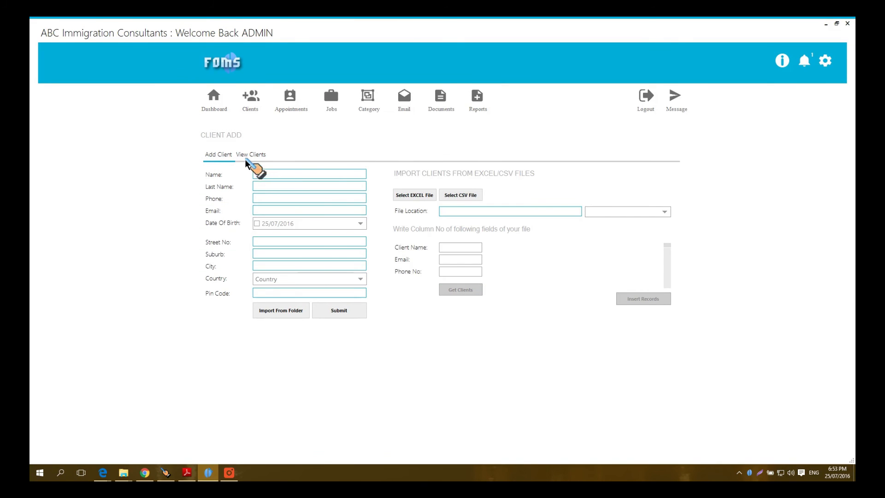
Step: Scroll the View Clients list and open one imported client's Manage Client Details record
left_click(245, 155)
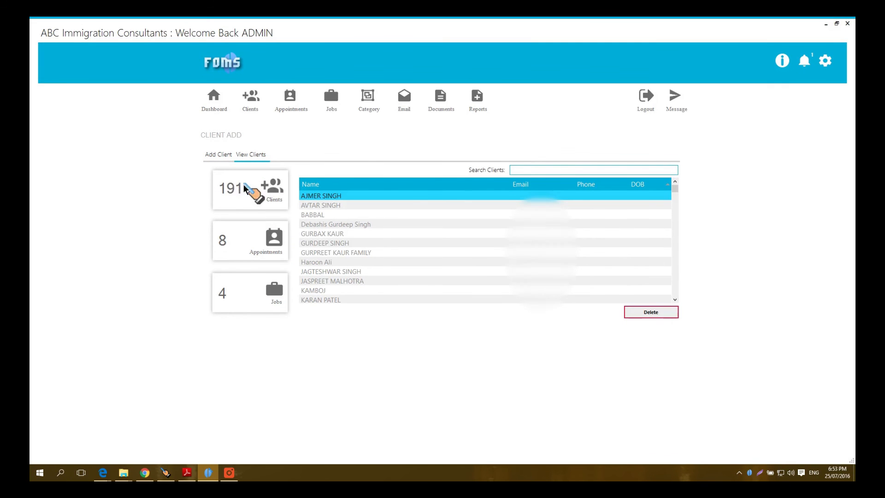
scroll(477, 247, "down", 12)
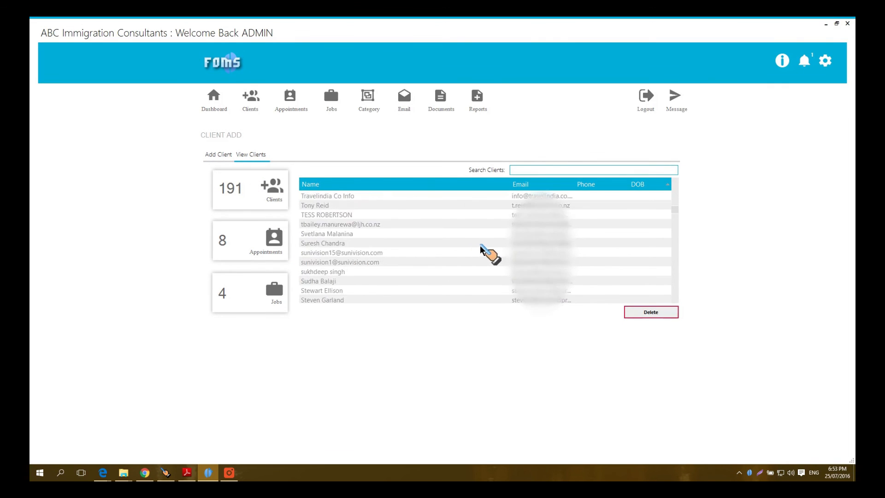
scroll(562, 274, "down", 5)
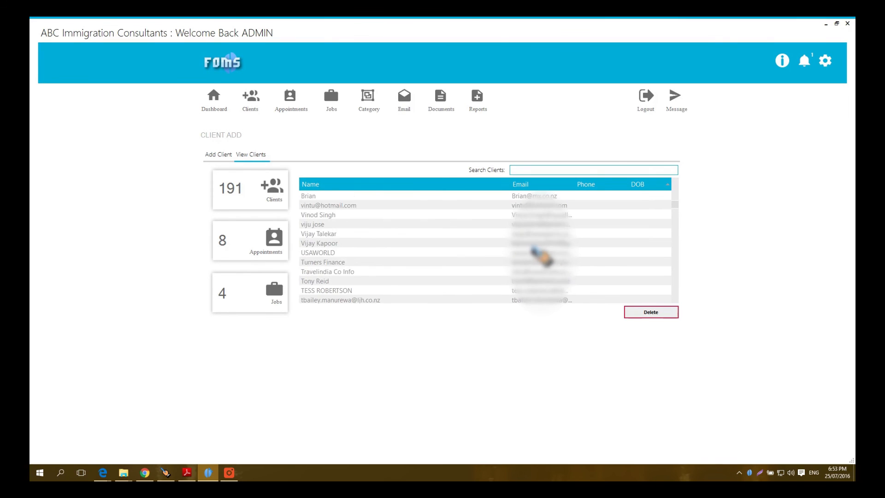
scroll(529, 250, "down", 3)
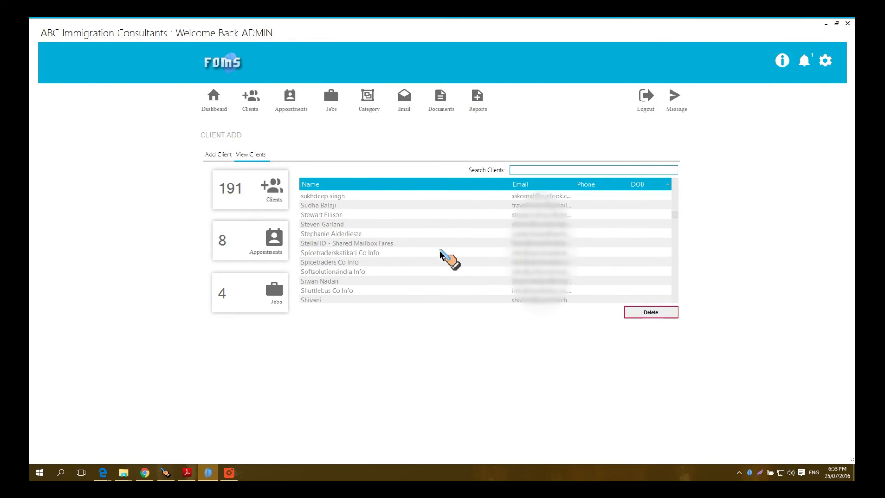
double_click(331, 224)
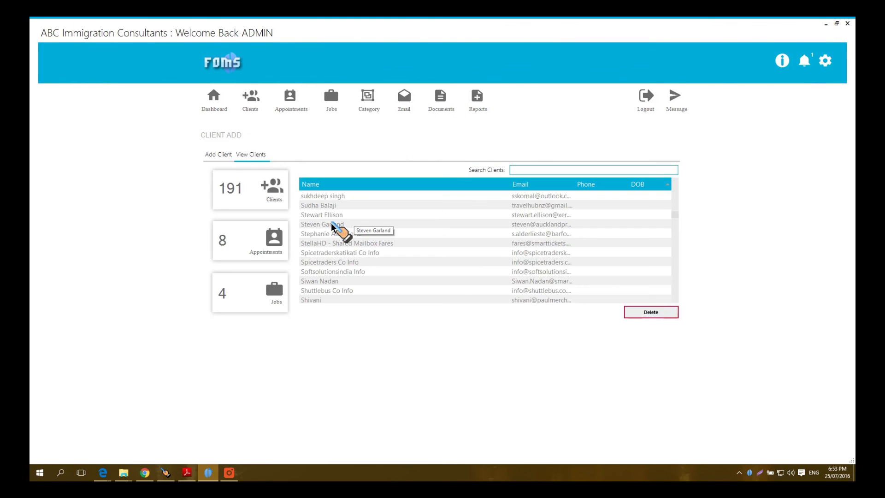
Step: Read two clients' received and sent emails, including the payment email, in ZapMail, then close it
double_click(331, 223)
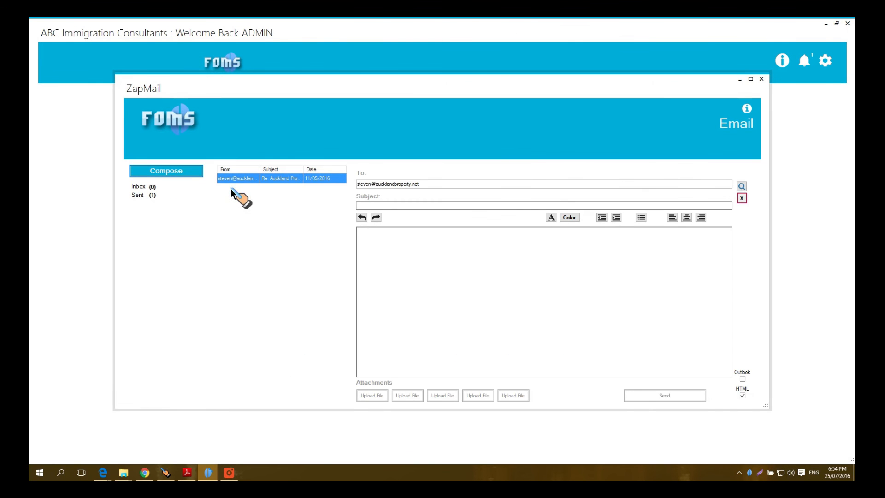
left_click(230, 178)
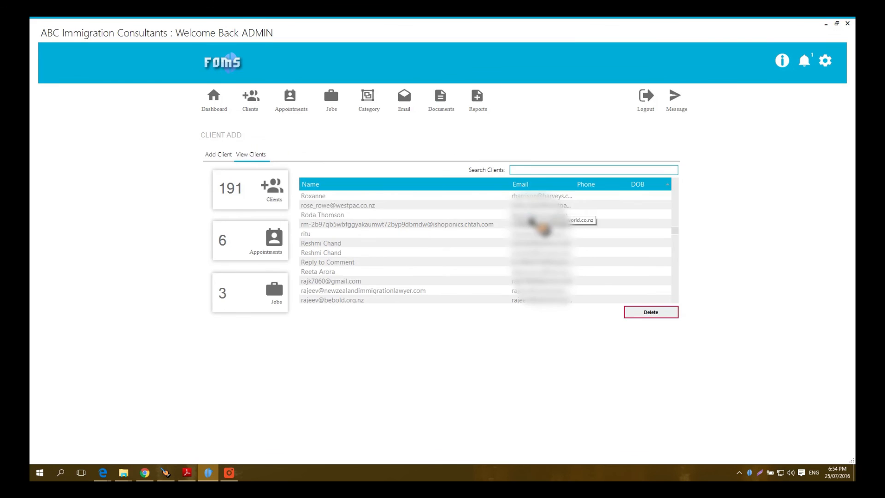
double_click(540, 230)
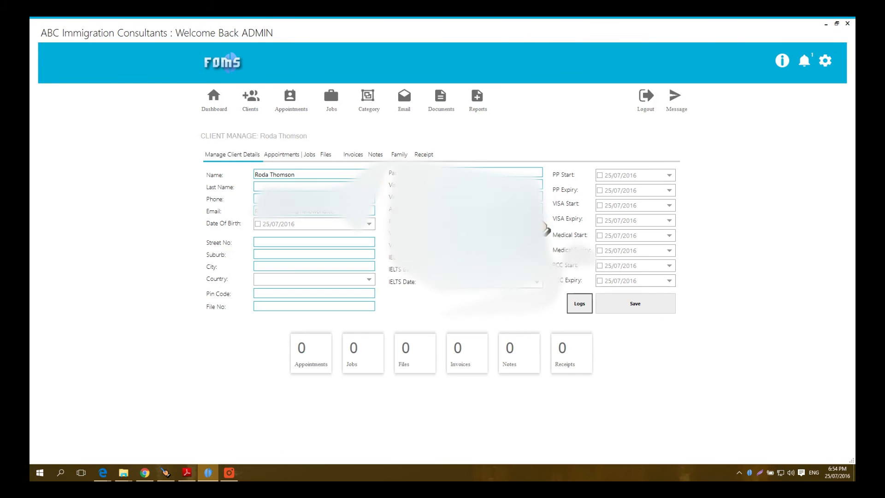
left_click(410, 103)
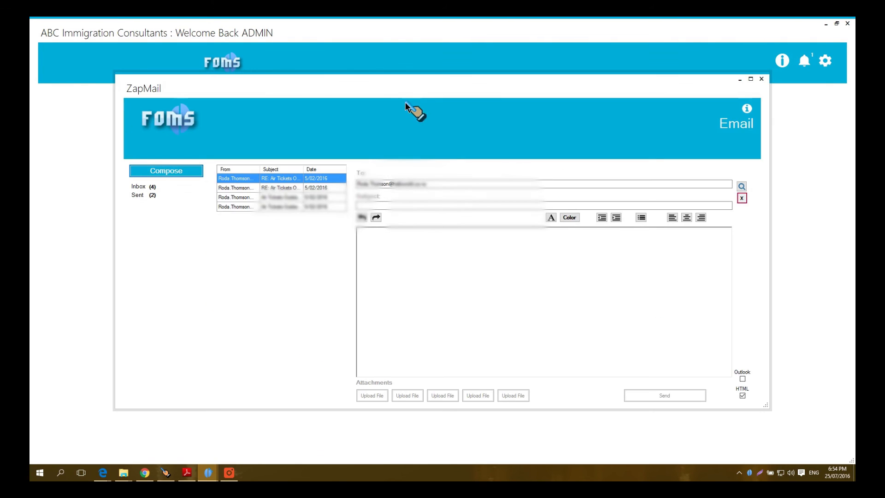
left_click(288, 180)
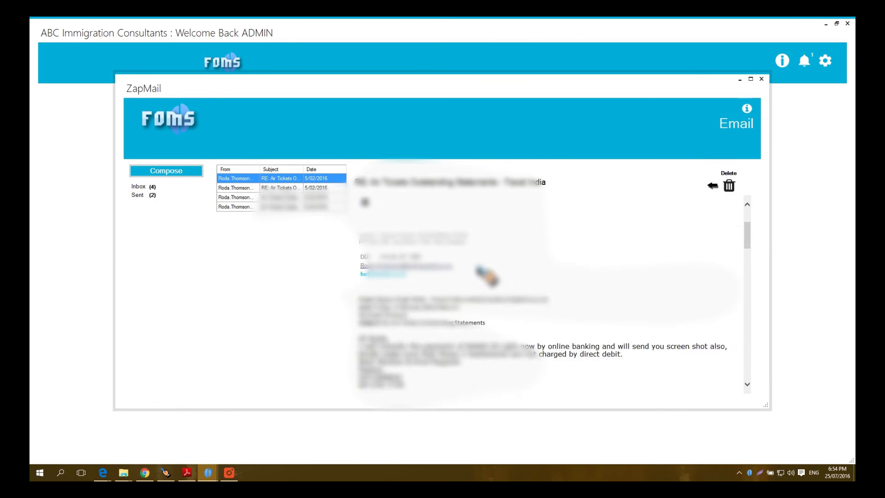
left_click(137, 195)
left_click(244, 188)
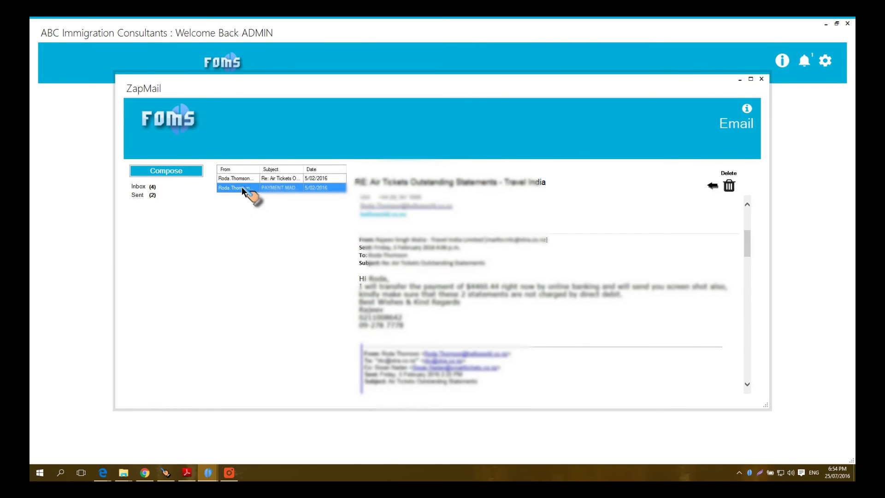
left_click(762, 79)
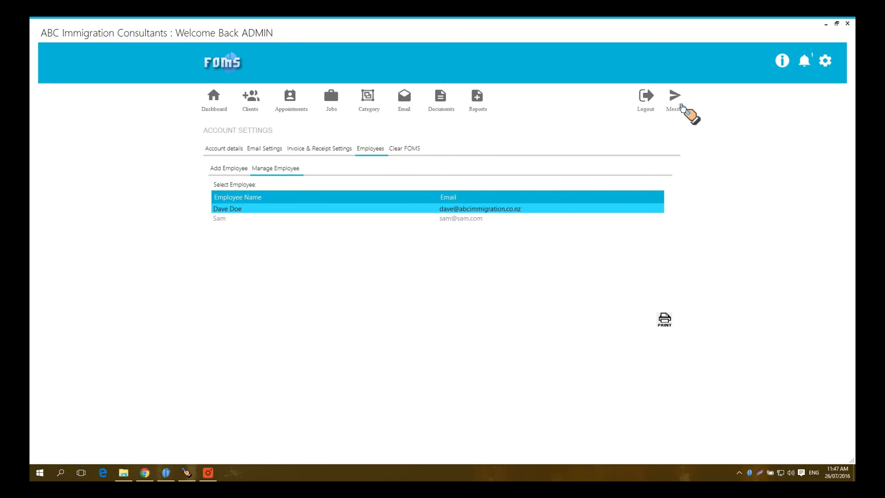
Step: Send both employees a greeting notification that addresses them by name
left_click(681, 106)
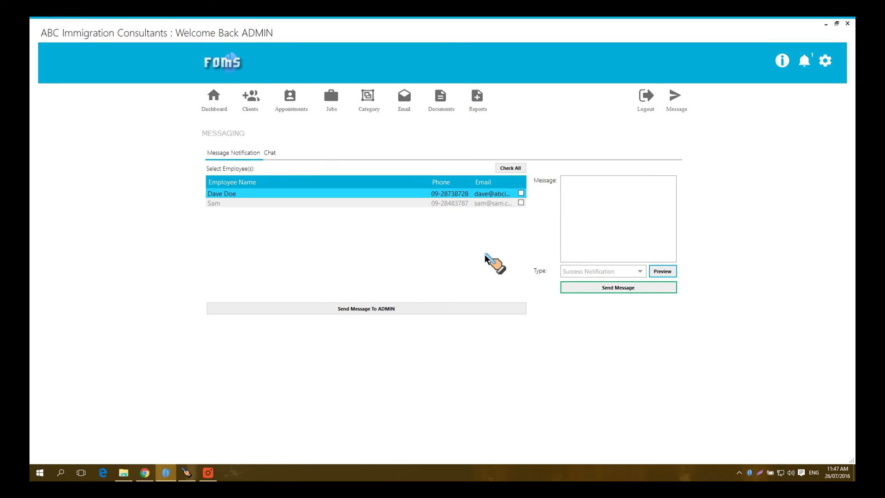
left_click(521, 194)
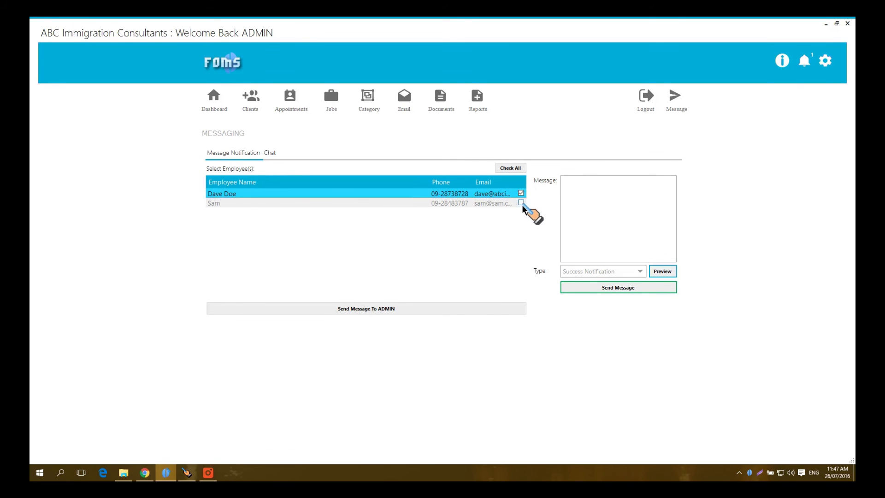
left_click(522, 203)
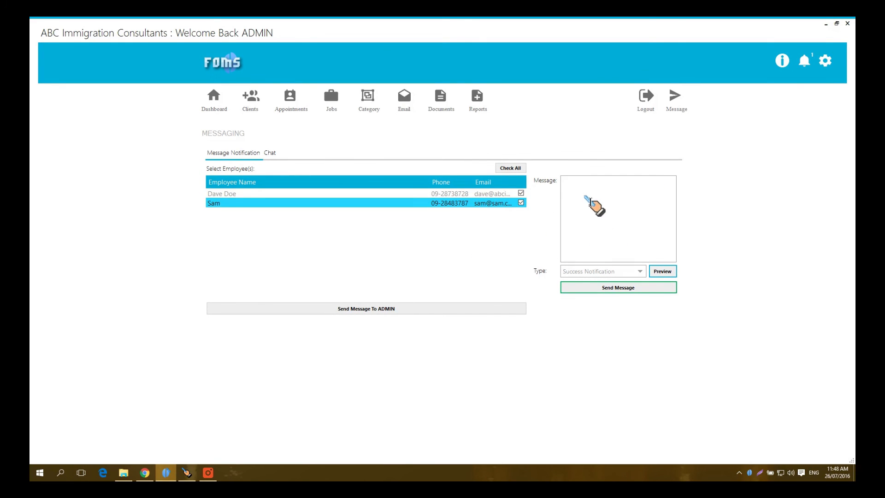
left_click(577, 187)
type("Hello ")
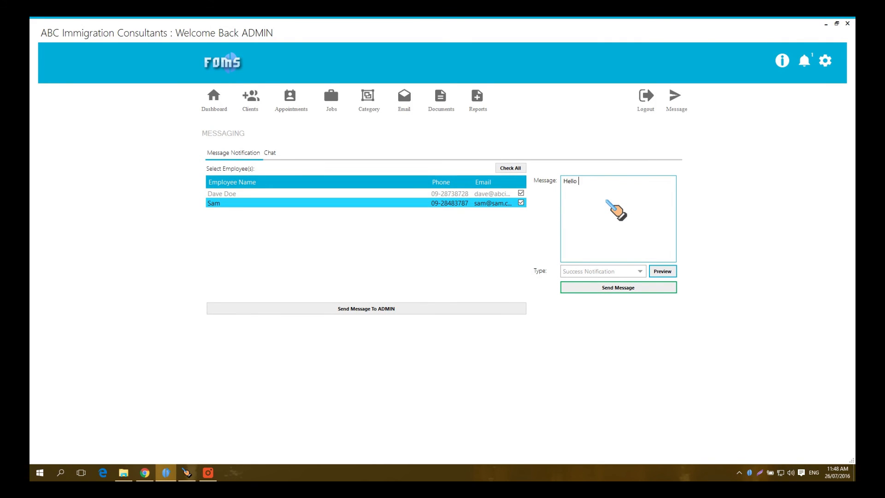
type("Sam & Dave")
left_click(626, 290)
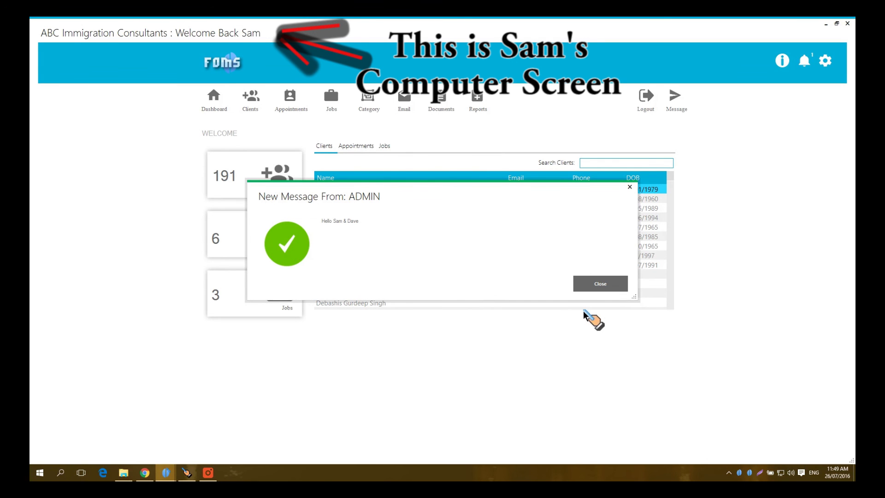
Step: Close the new message from ADMIN and return to the dashboard via the Message icon
left_click(607, 284)
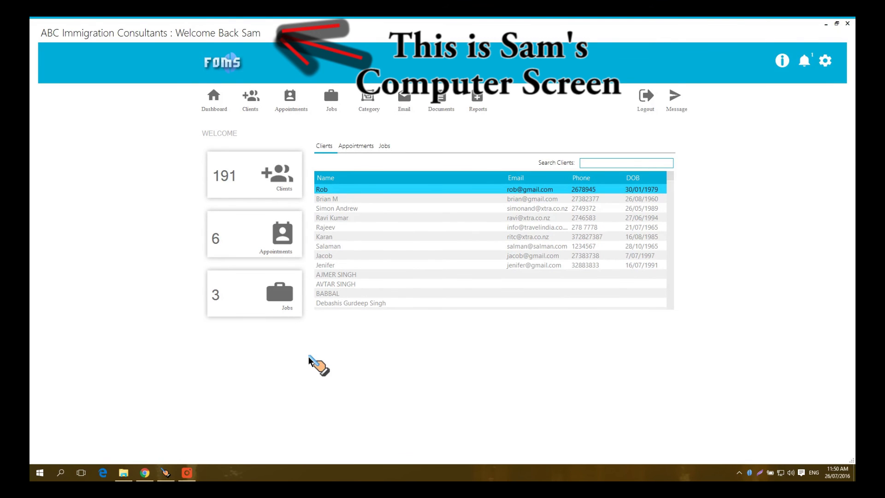
left_click(672, 101)
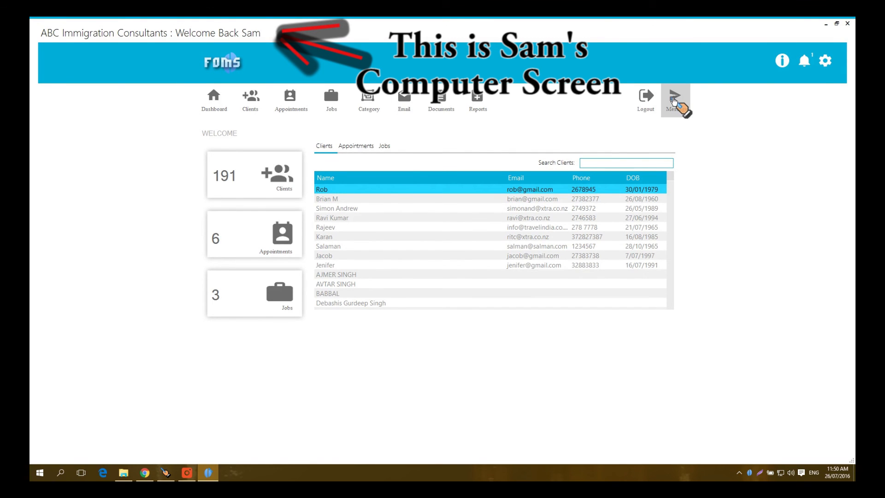
Step: Send ADMIN a Success Notification saying hello and asking how they are
left_click(672, 101)
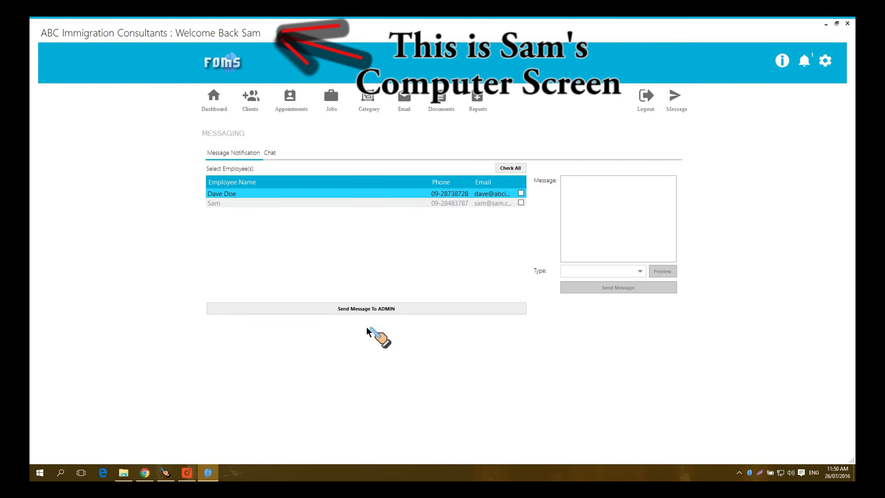
left_click(351, 308)
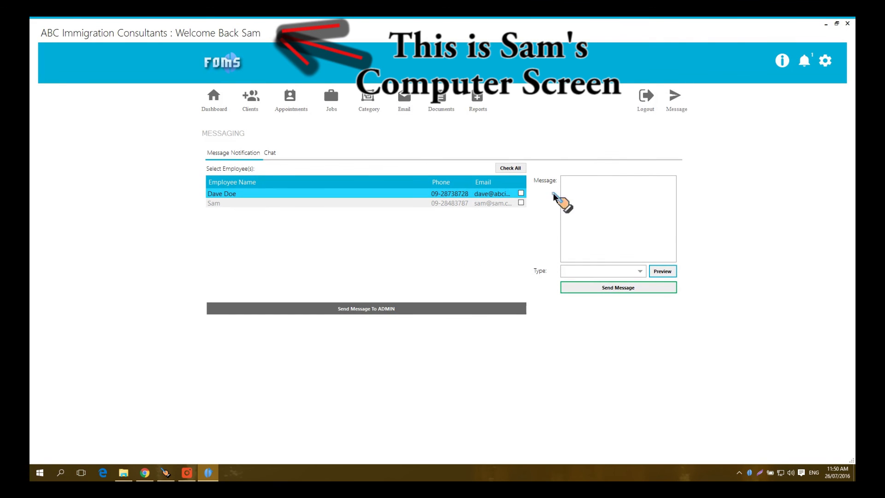
left_click(575, 192)
type("H")
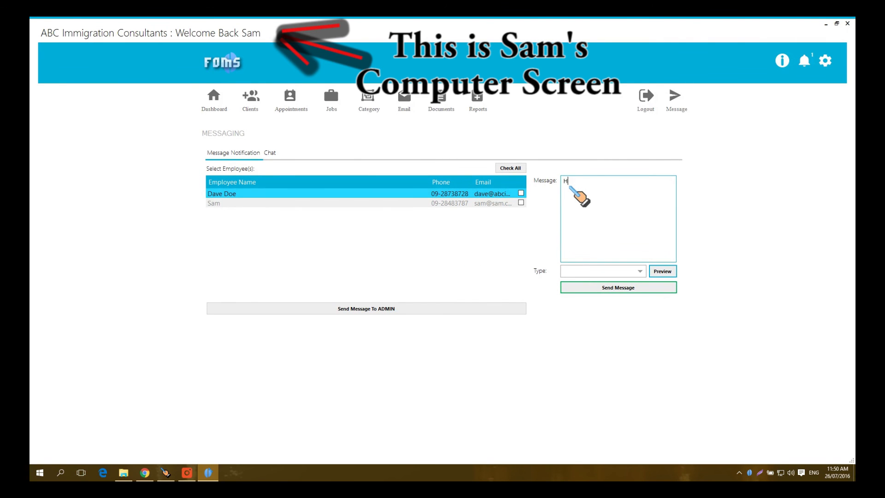
type("i Admin this is Am, How are you ?")
left_click(640, 272)
left_click(610, 292)
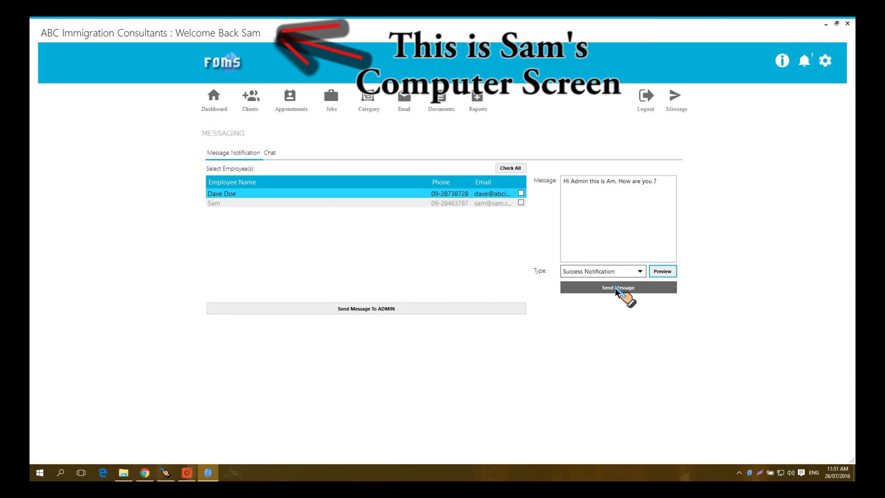
left_click(615, 288)
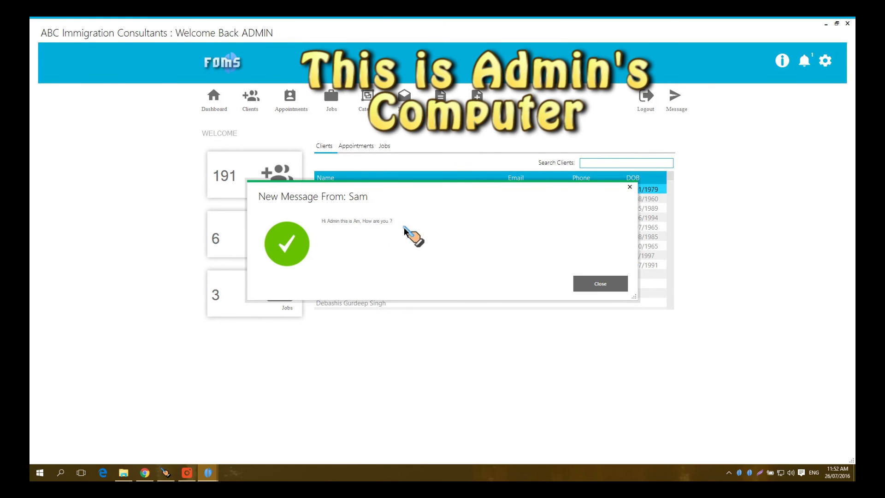
Step: Close the employee's new-message popup on the admin's computer
left_click(597, 282)
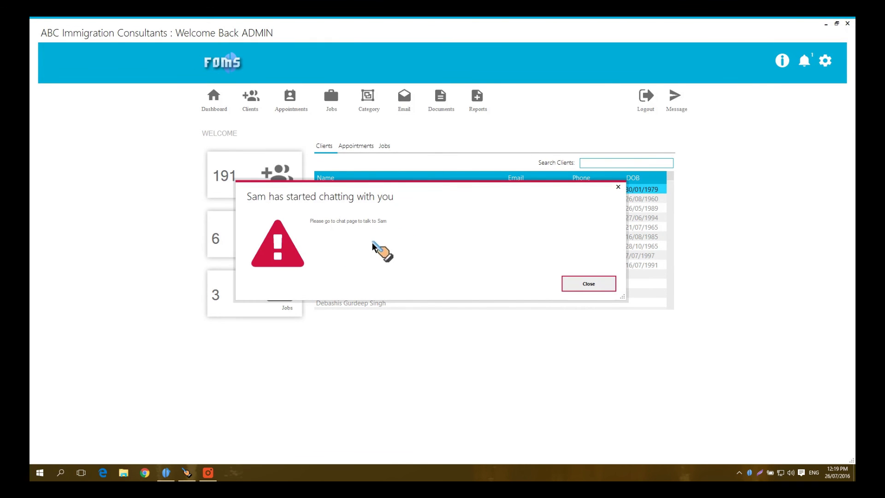
Step: Open live chat with the second employee and send them a goodbye message
left_click(589, 284)
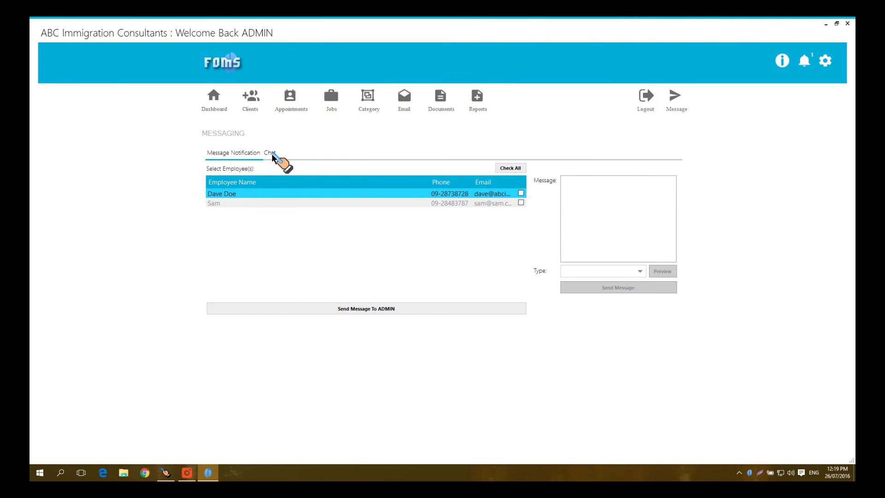
left_click(271, 153)
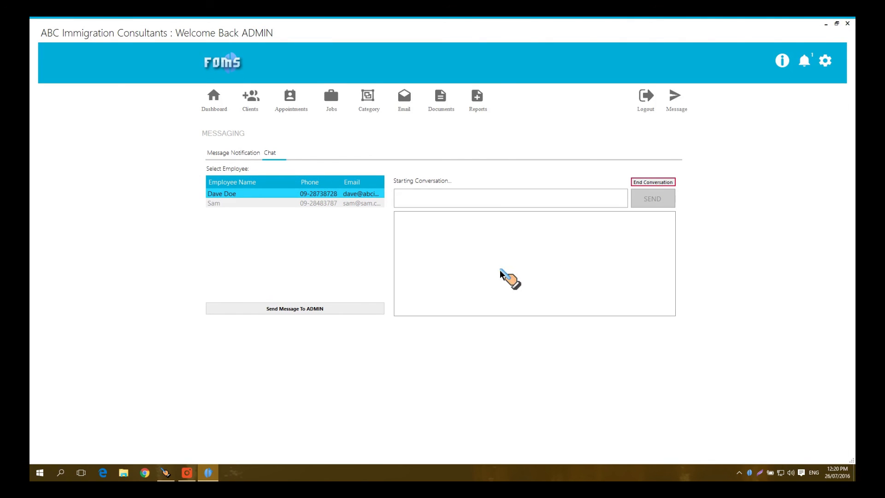
left_click(246, 203)
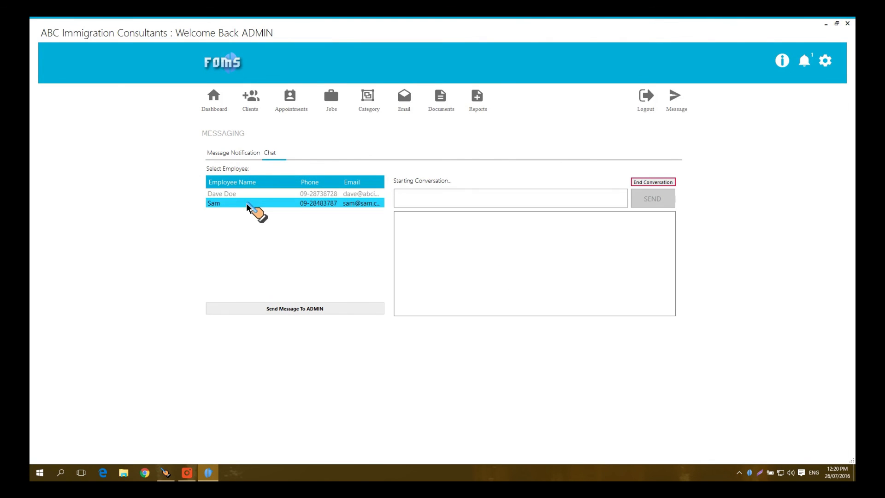
left_click(413, 206)
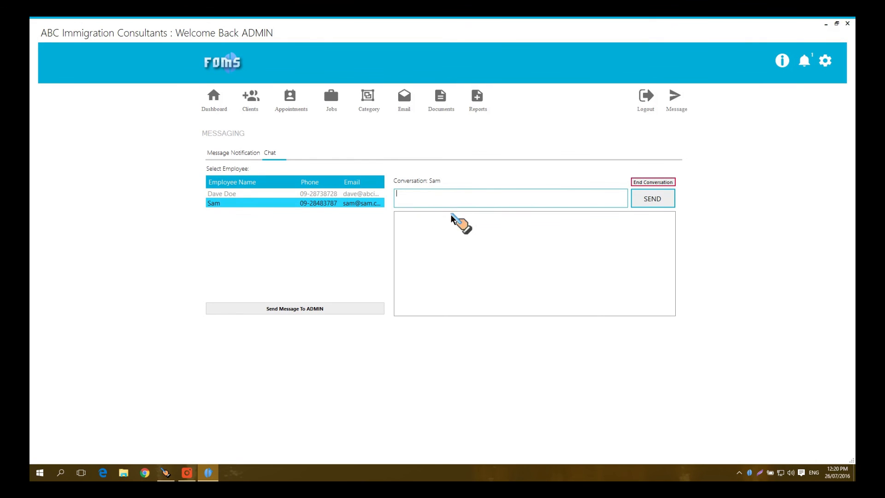
type("Hel")
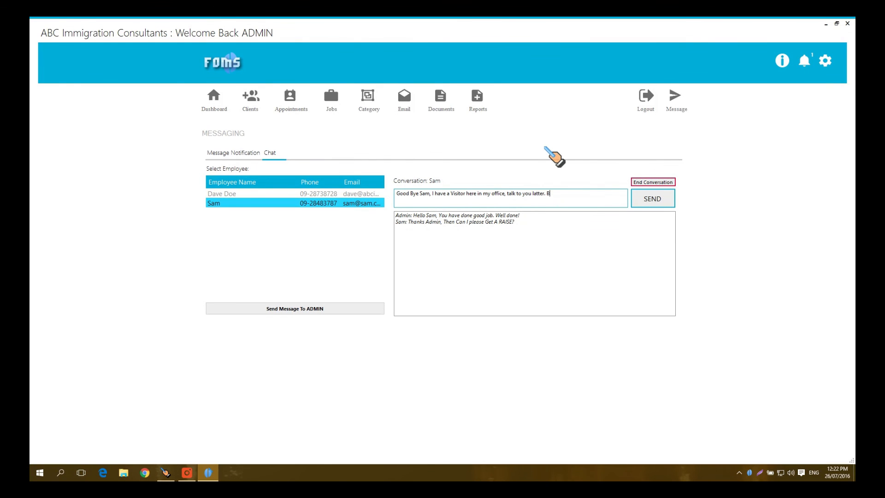
type("ye")
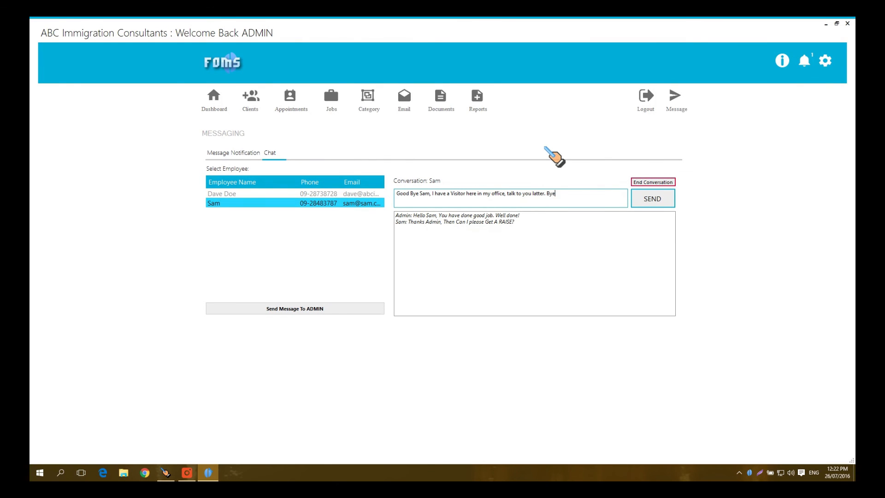
left_click(643, 204)
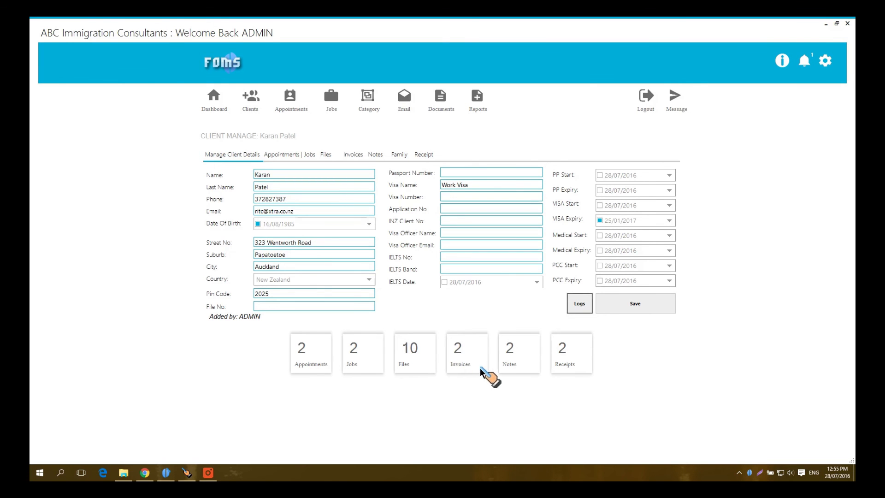
Step: Review the Child Student Visa job under Appointments | Jobs, then go back to the client
left_click(278, 156)
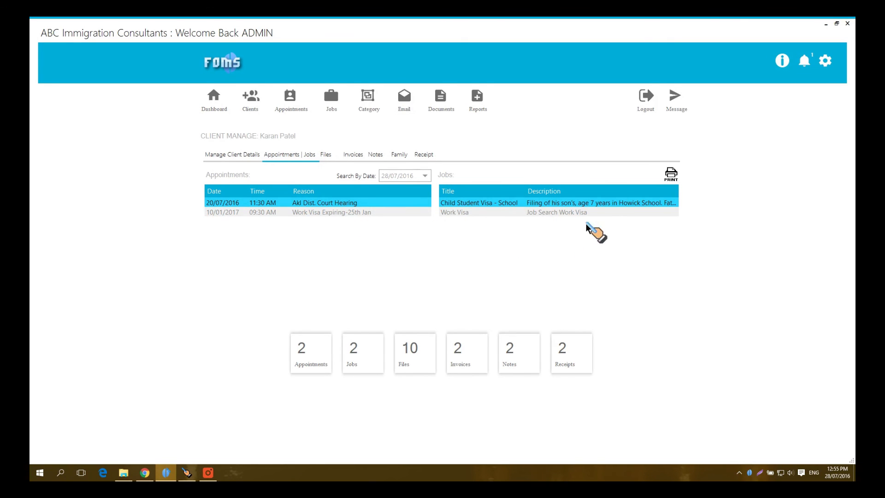
double_click(598, 205)
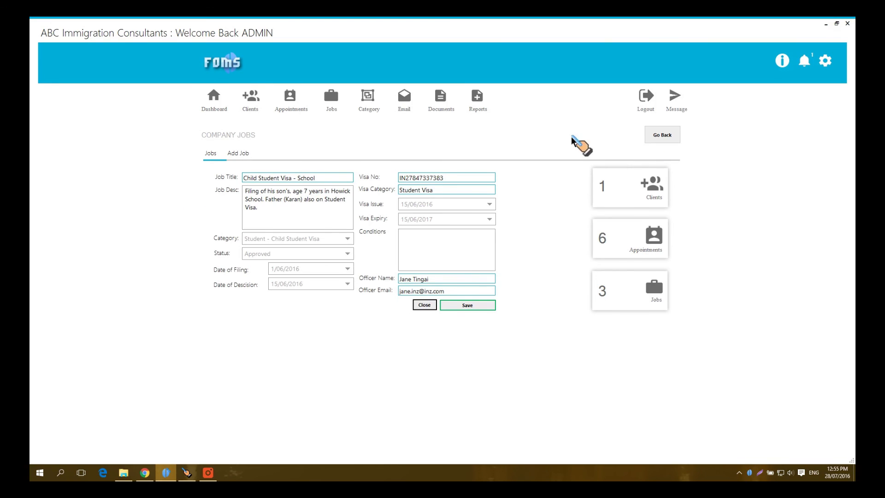
left_click(651, 138)
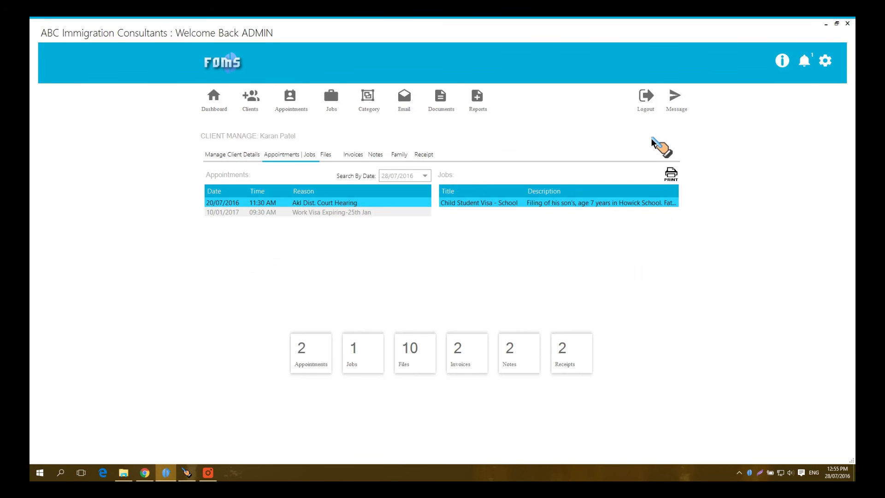
Step: Scroll through the client's Files list, then show the two invoices on the Invoices tab
left_click(325, 157)
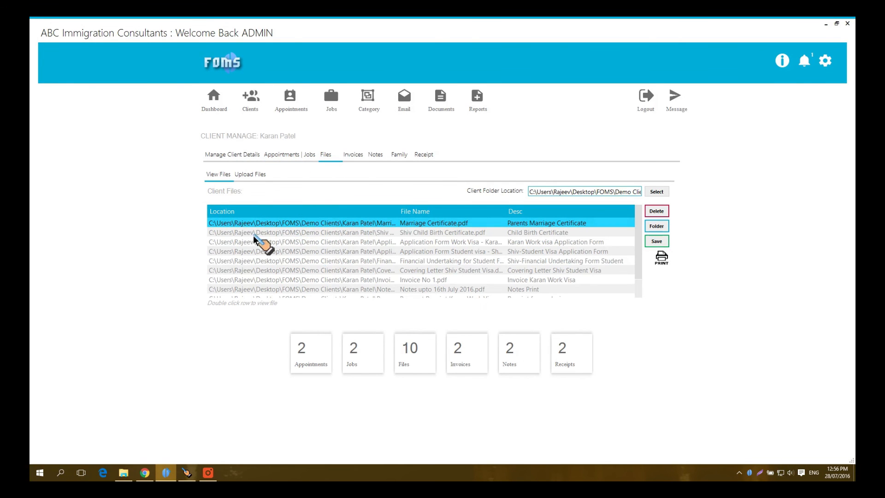
scroll(537, 245, "down", 1)
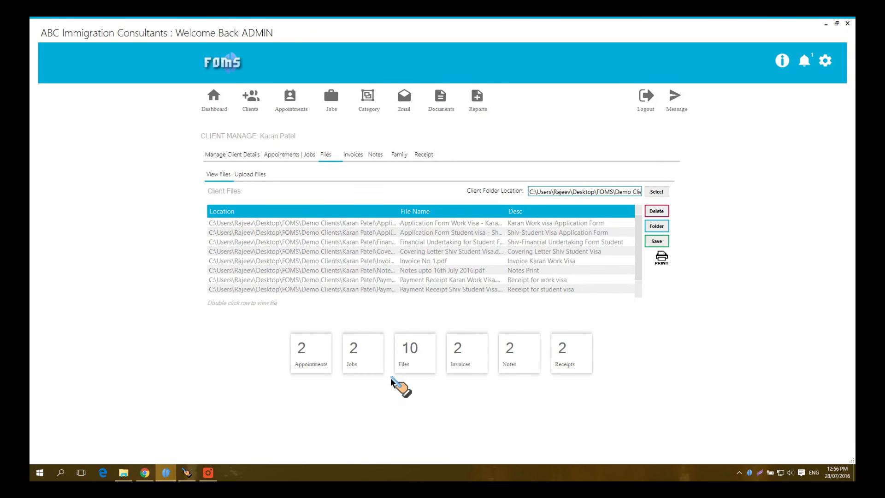
scroll(415, 293, "up", 1)
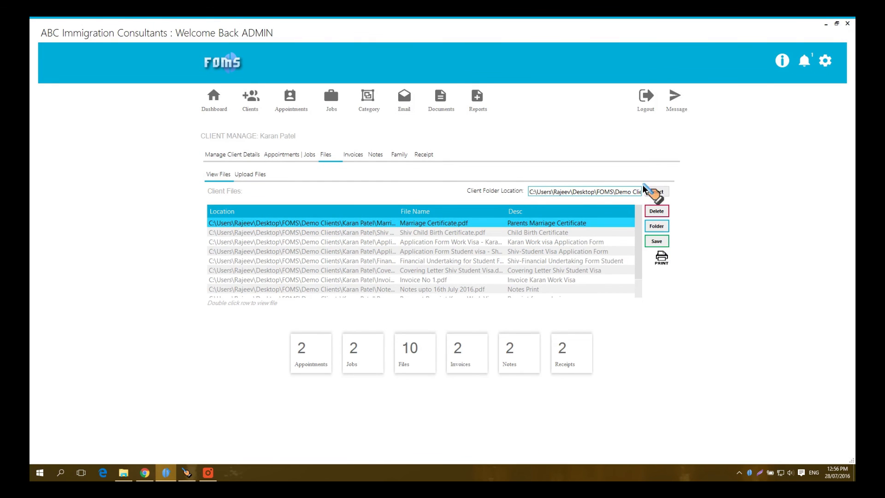
left_click(355, 154)
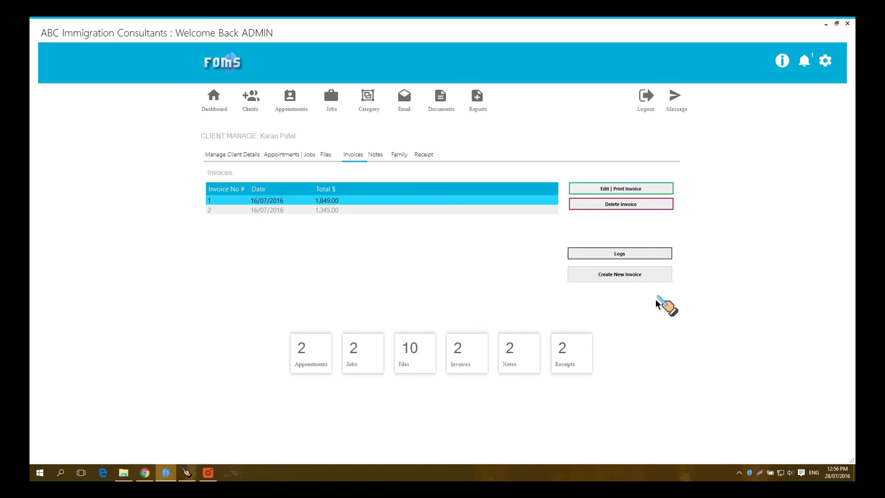
Step: Show the client's two visa and passport notes, then switch to the Family tab
left_click(371, 154)
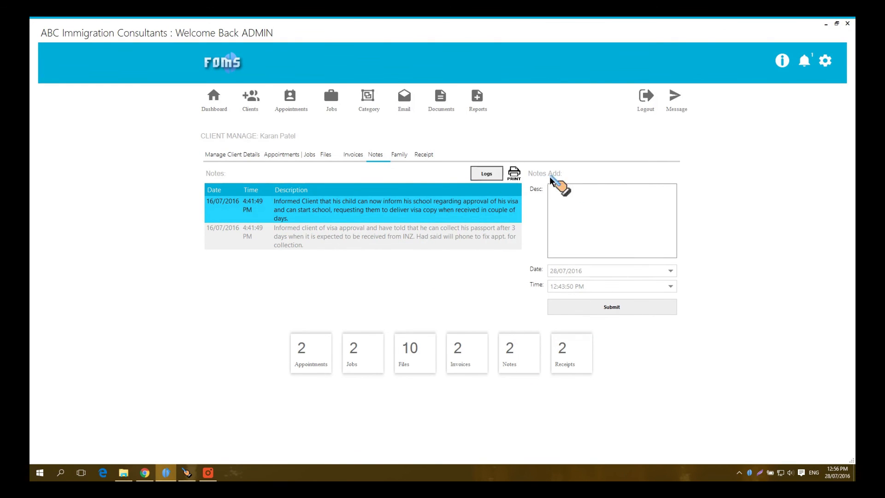
left_click(398, 157)
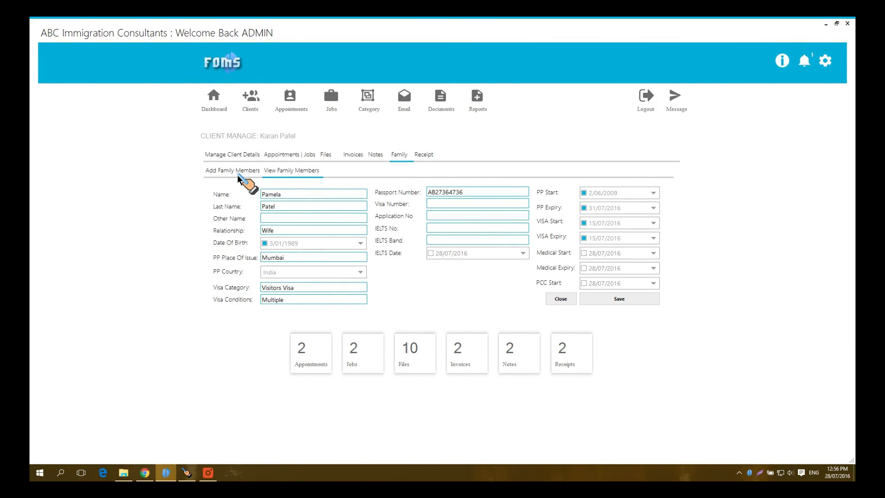
Step: List the family members, open the Son's record, start adding a member, then show Receipts
left_click(556, 299)
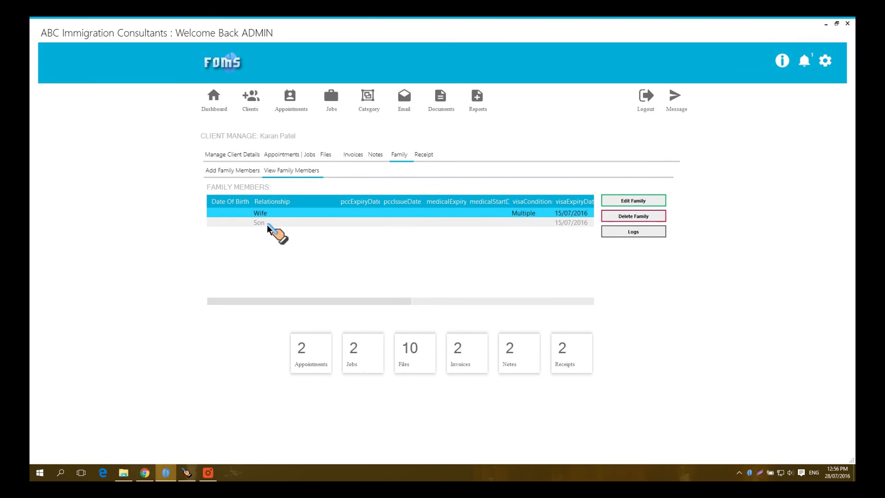
left_click(333, 223)
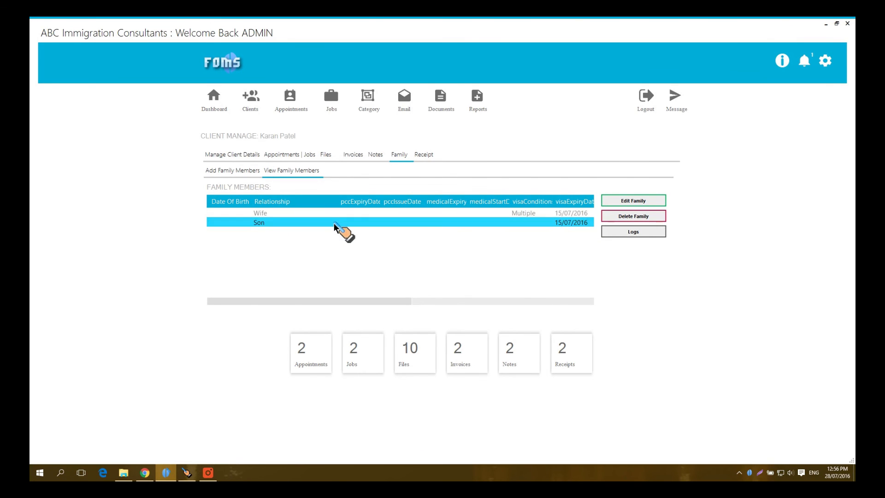
left_click(627, 202)
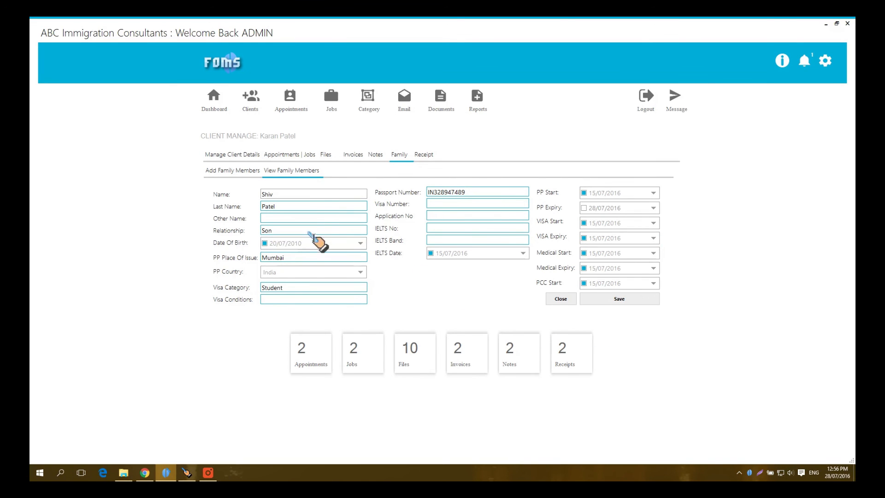
left_click(224, 172)
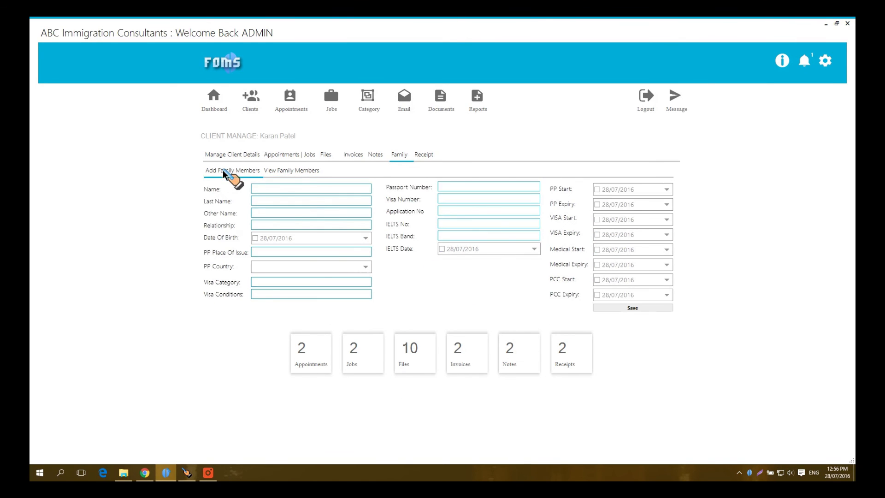
left_click(424, 155)
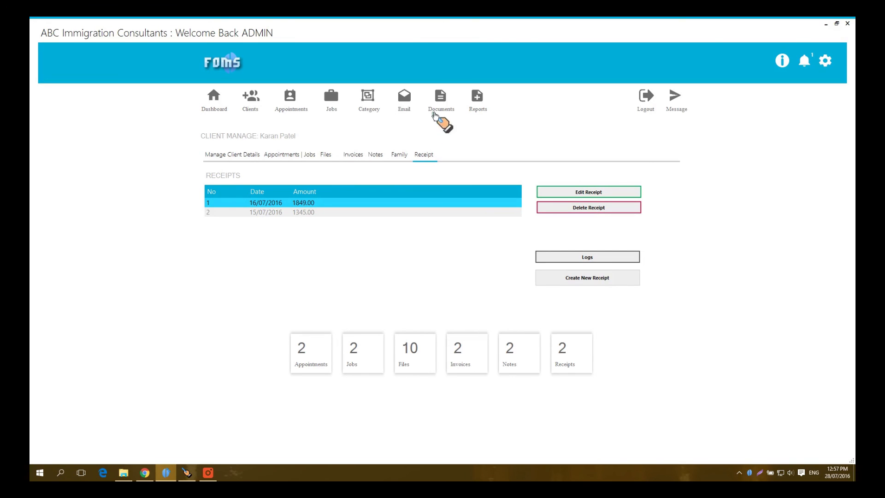
Step: Check the ZapMail email client, close it, and bring up the Reports window
left_click(406, 102)
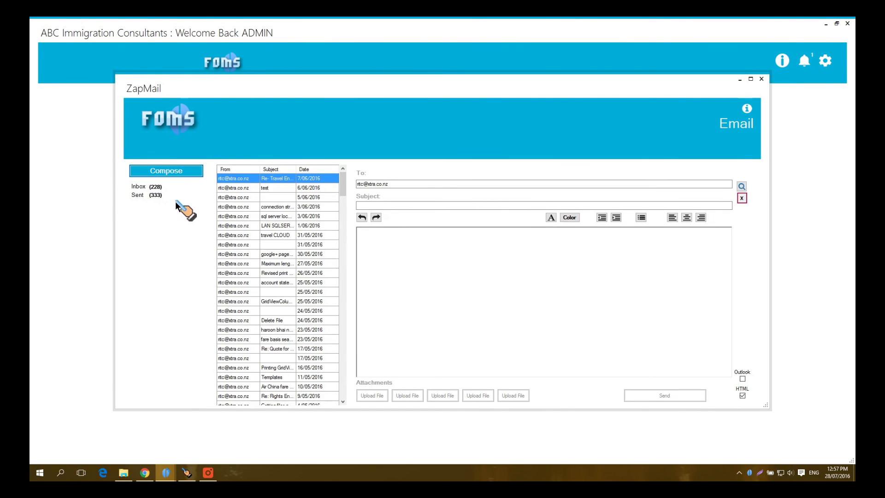
left_click(761, 79)
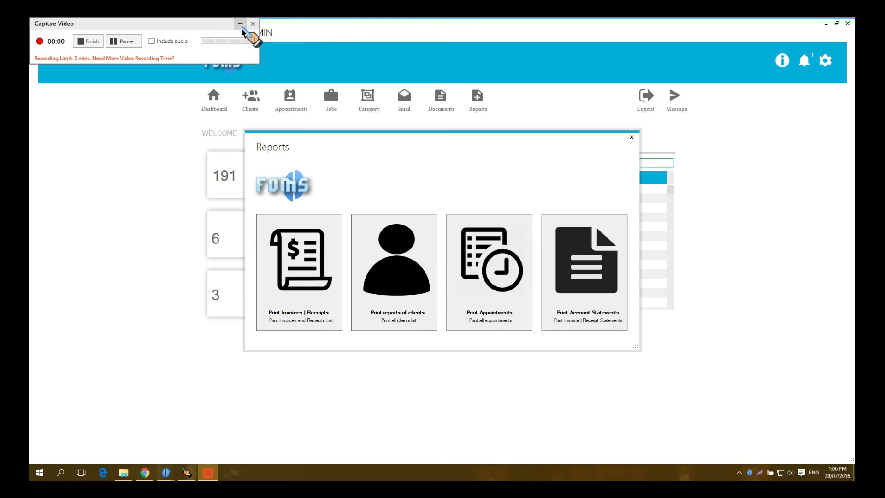
left_click(242, 26)
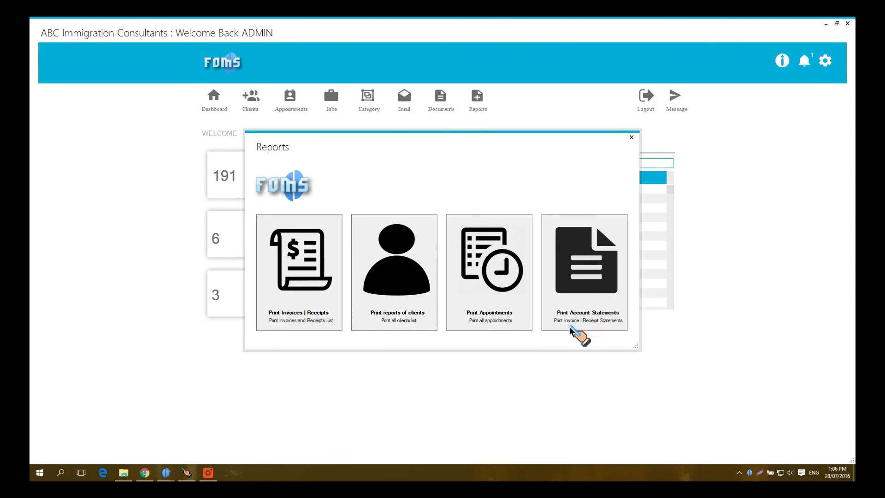
Step: Close the Reports window and go to the Documents section with Word templates and custom letters
left_click(630, 138)
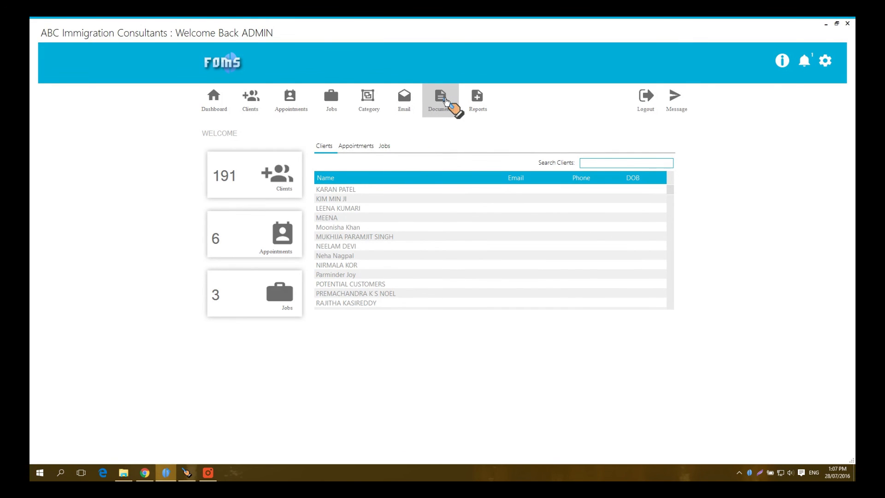
left_click(445, 101)
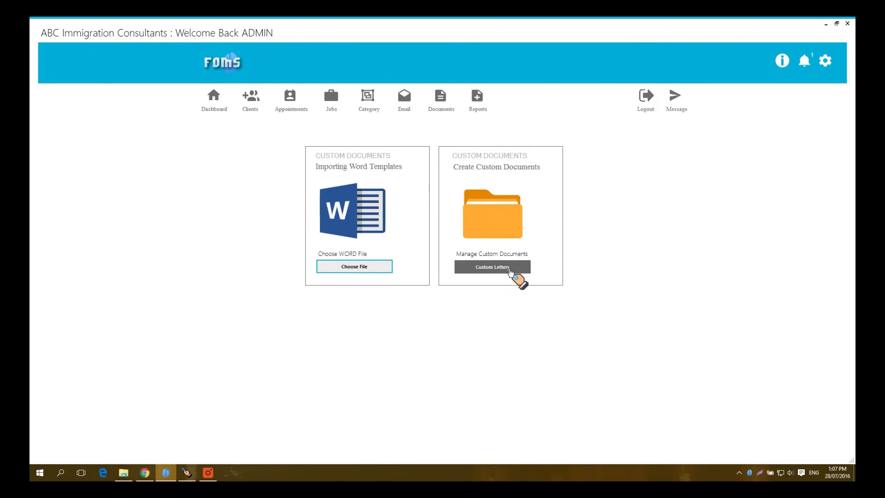
Step: Open the Custom Letters template builder and list the General Documents templates
left_click(502, 269)
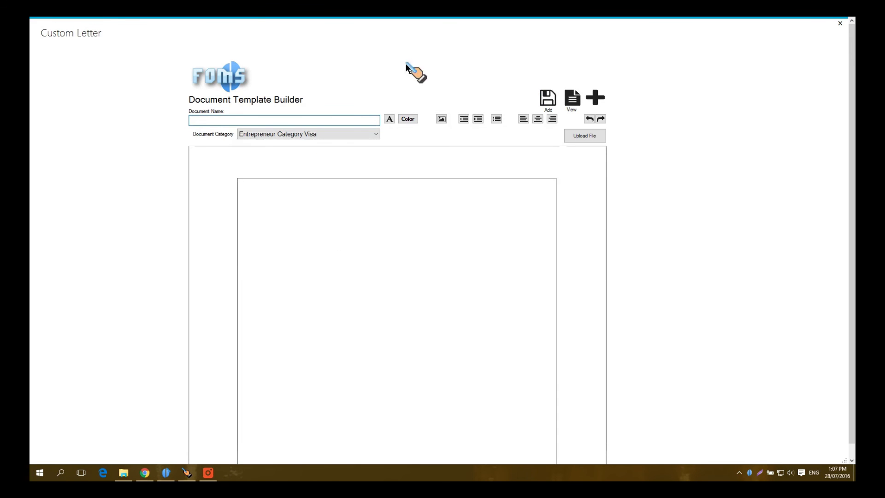
left_click(571, 98)
left_click(377, 132)
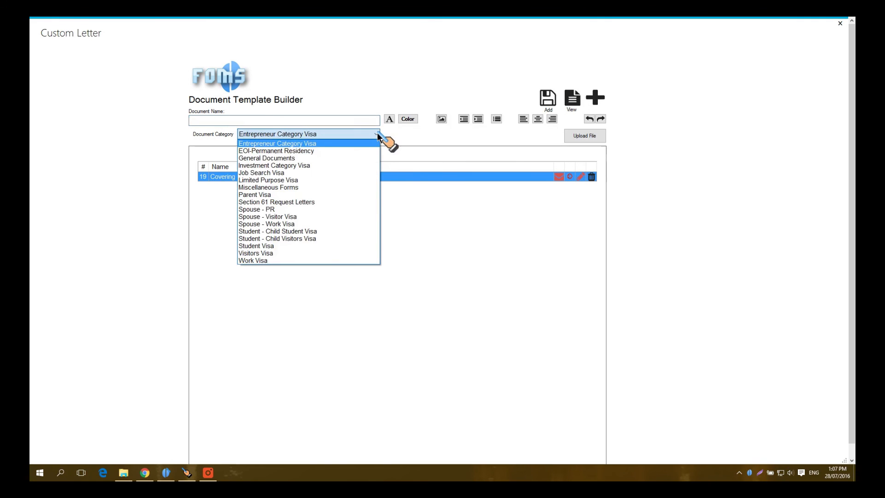
left_click(355, 158)
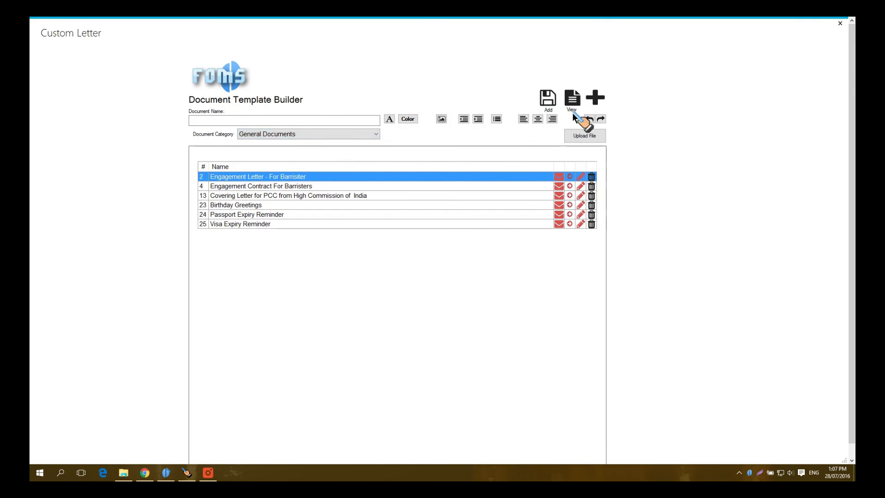
Step: Browse the Parent Visa category, then filter to the four Student Visa templates
left_click(376, 133)
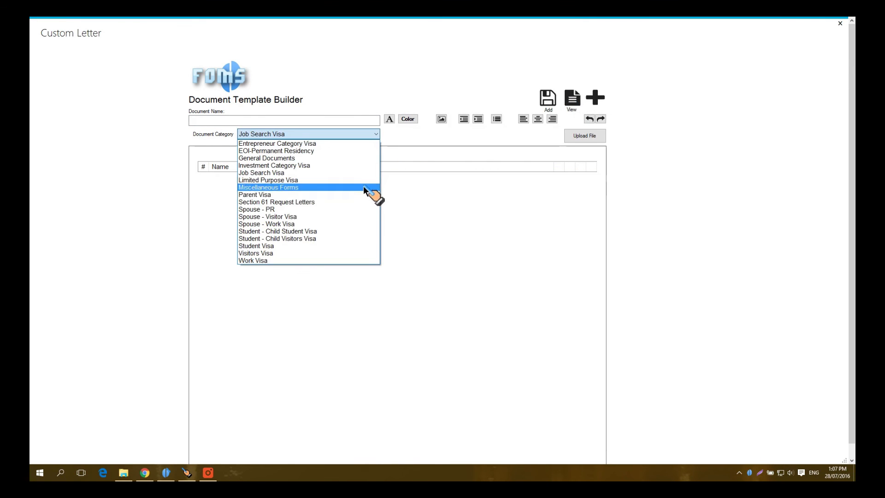
left_click(361, 194)
scroll(375, 136, "down", 3)
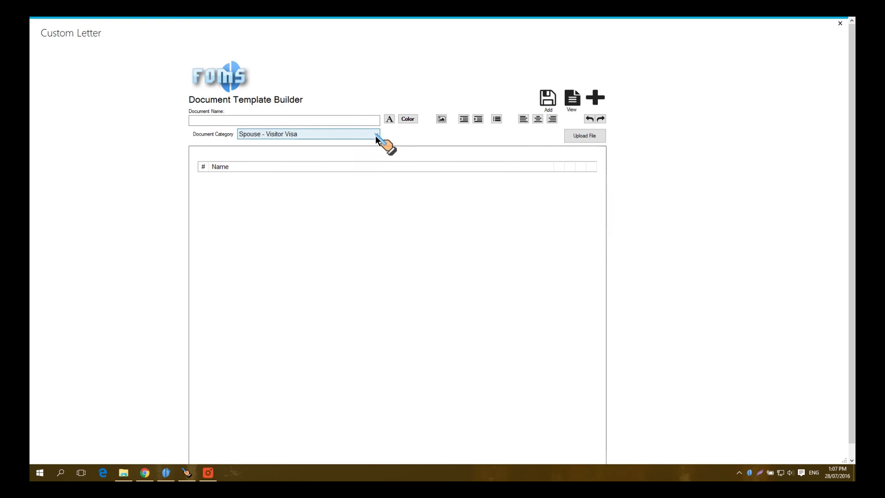
left_click(375, 135)
left_click(357, 248)
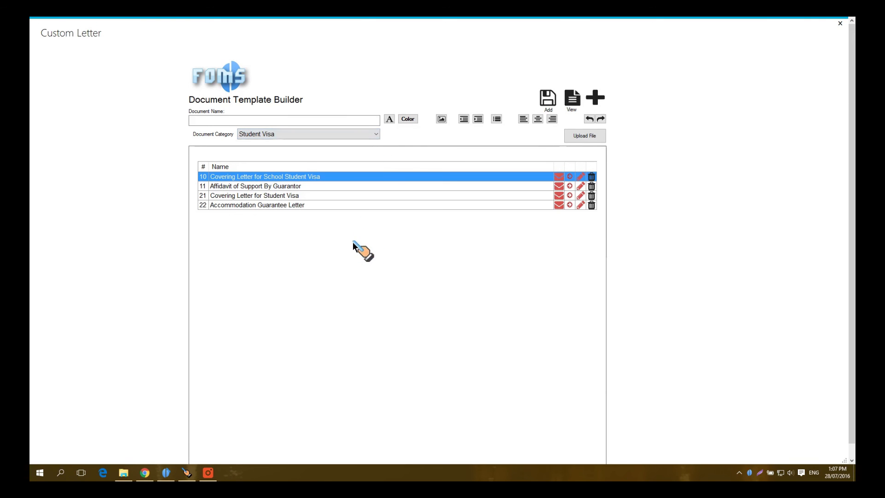